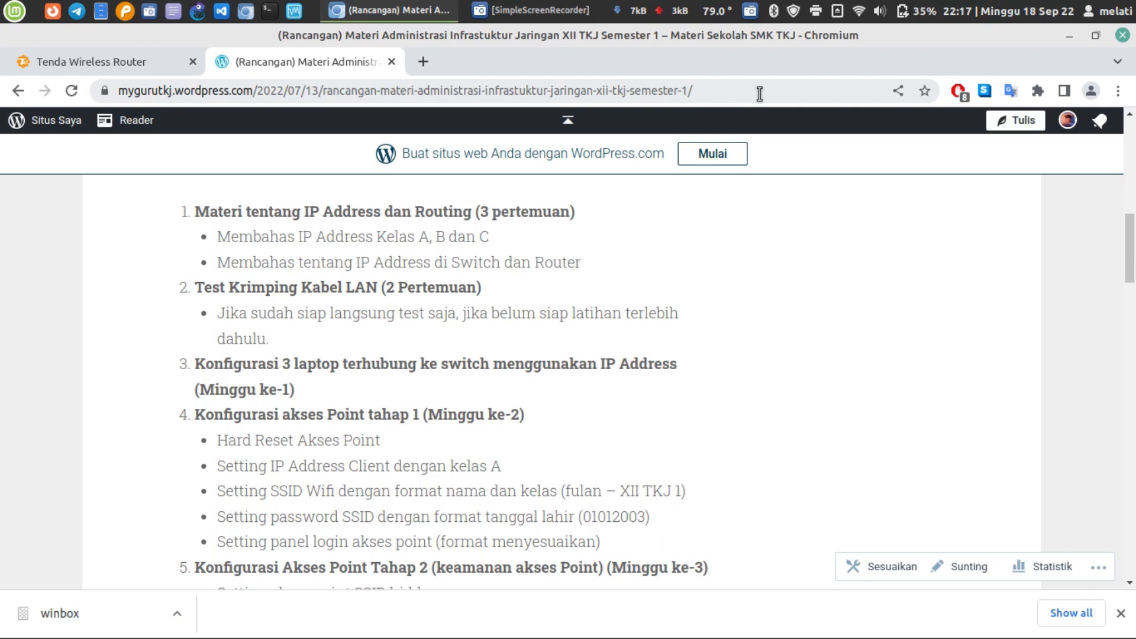
# - Scroll through the course article's access point configuration checklist
pyautogui.scroll(-3, 680, 184)
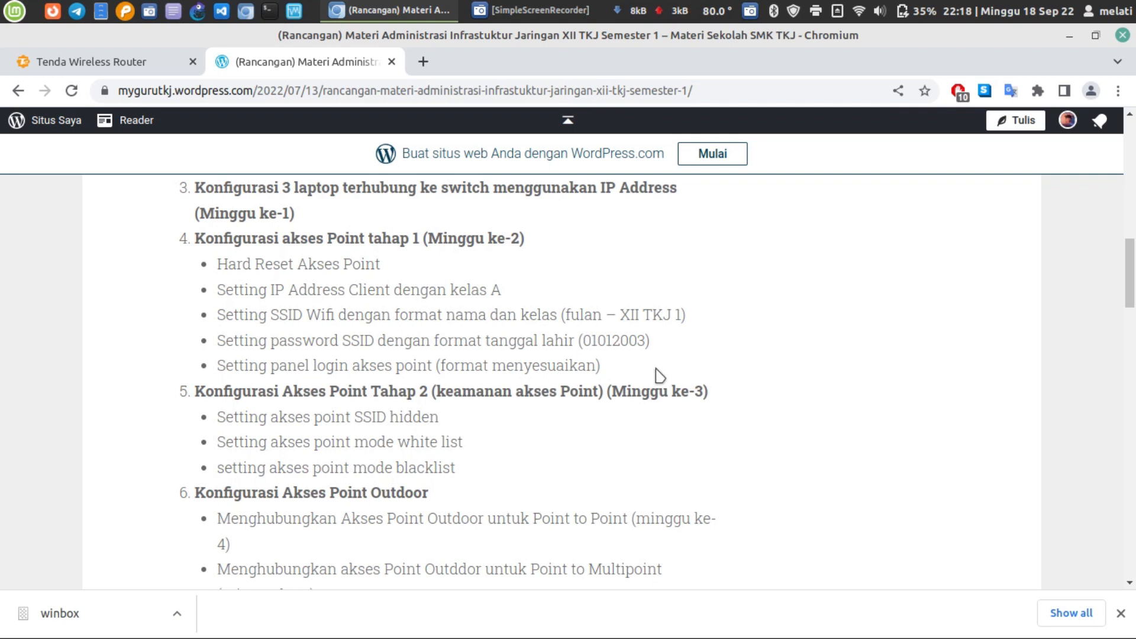
pyautogui.scroll(-3, 654, 376)
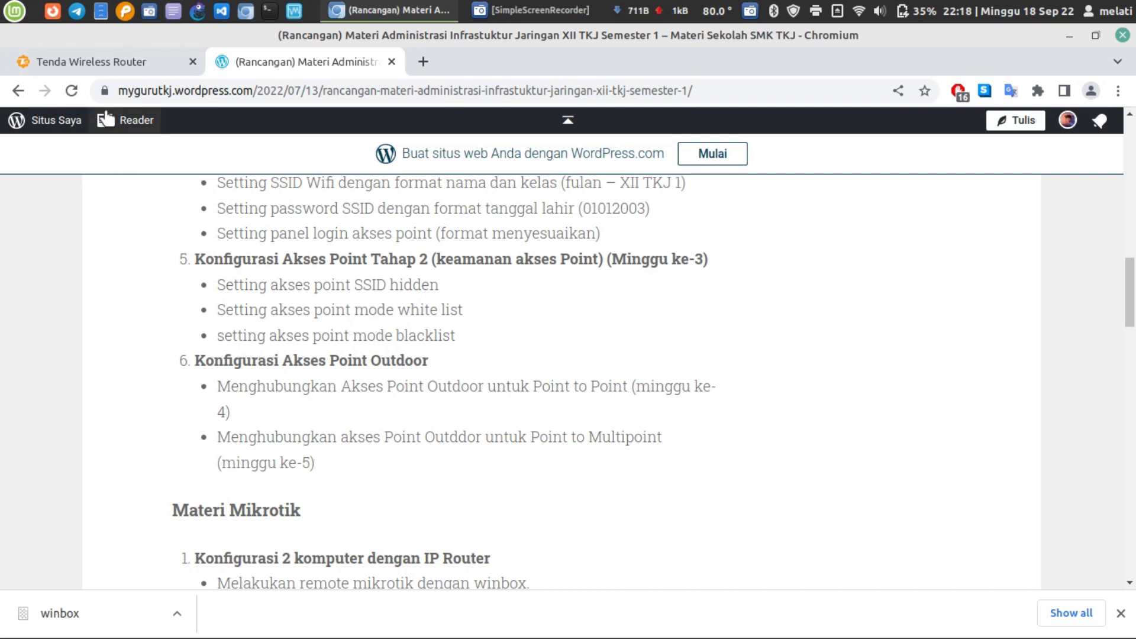
# - On the Tenda login page at 10.1.1.1, enter the router password, removing the stray characters
pyautogui.click(128, 64)
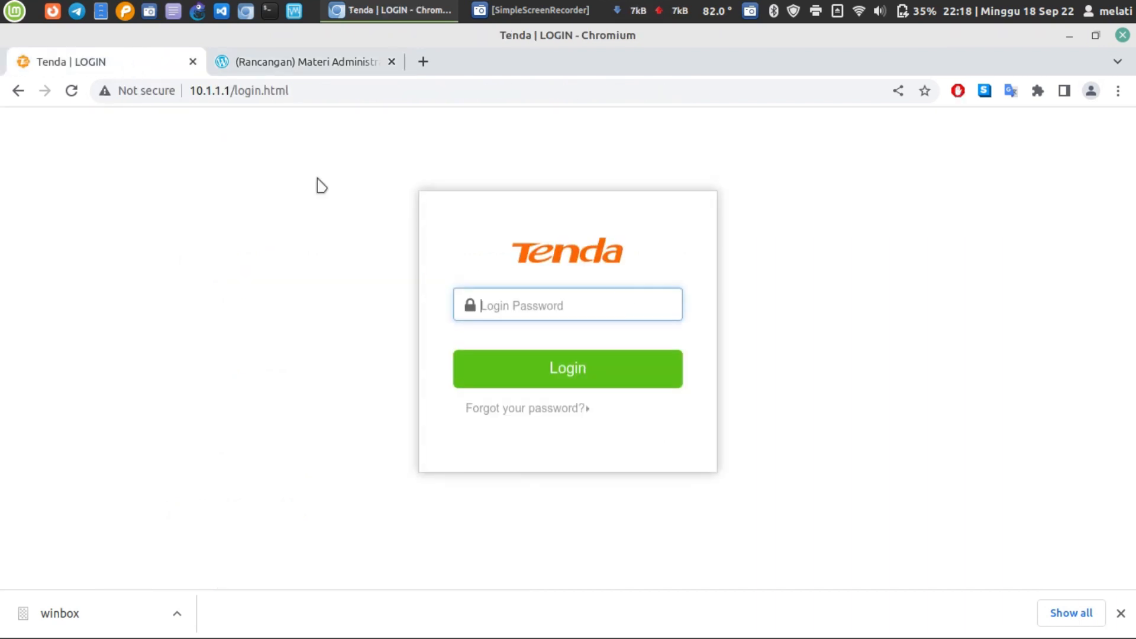
pyautogui.write('admin')
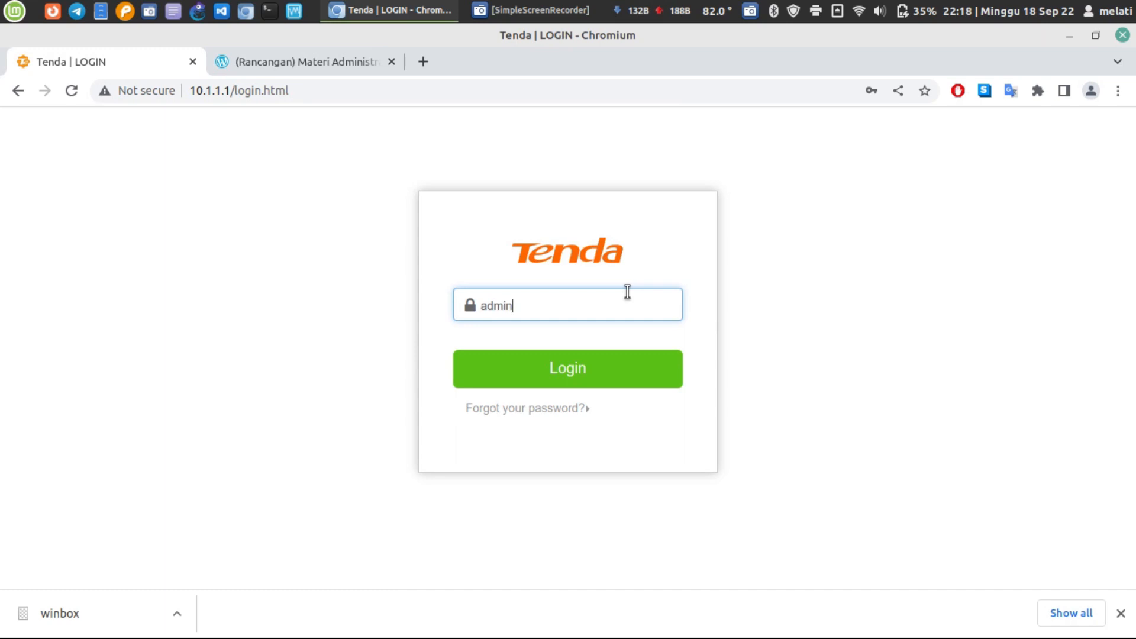
pyautogui.press('BackSpace')
pyautogui.press('BackSpace')
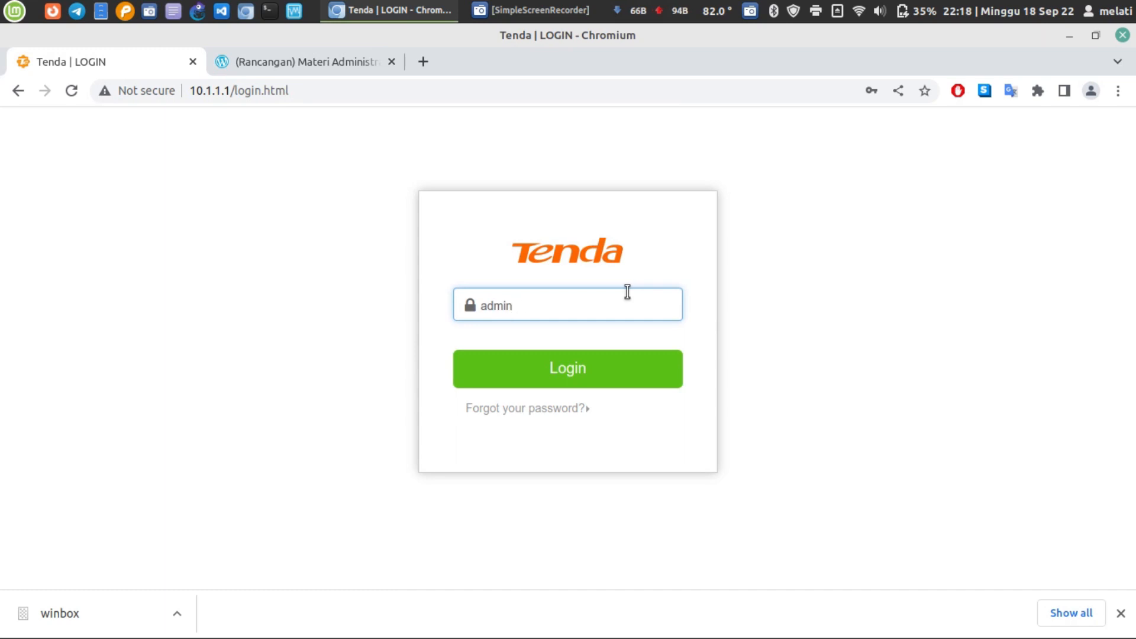
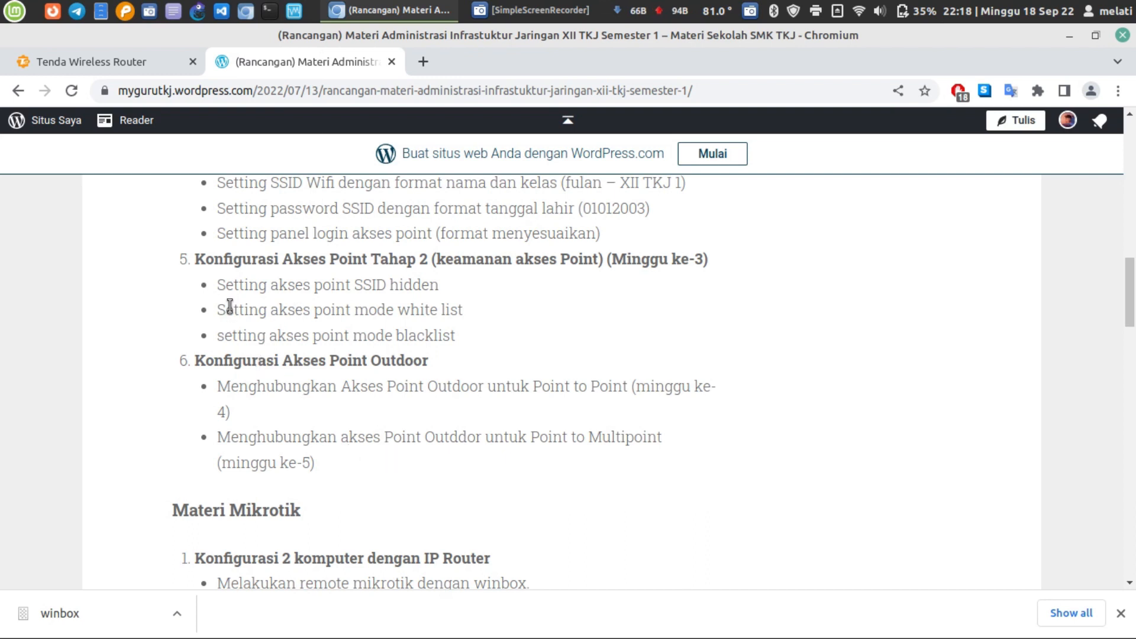
# - Mark the whitelist checklist item, then show the router's Administration > Advanced MAC Address Filter section
pyautogui.tripleClick(436, 312)
pyautogui.click(132, 63)
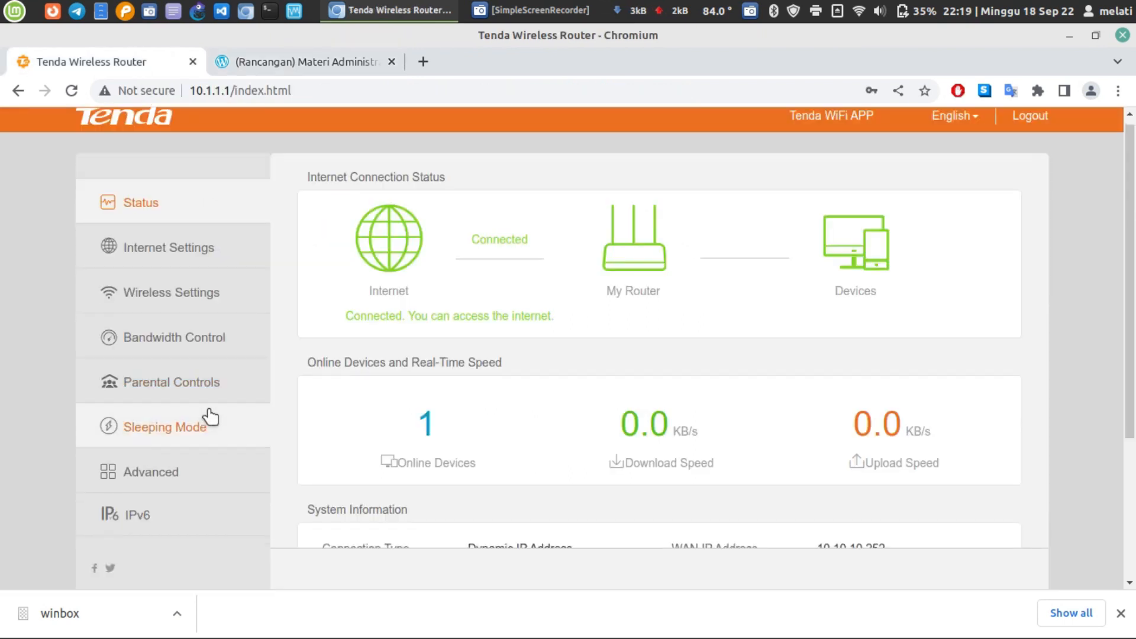
pyautogui.scroll(-3, 191, 405)
pyautogui.click(191, 404)
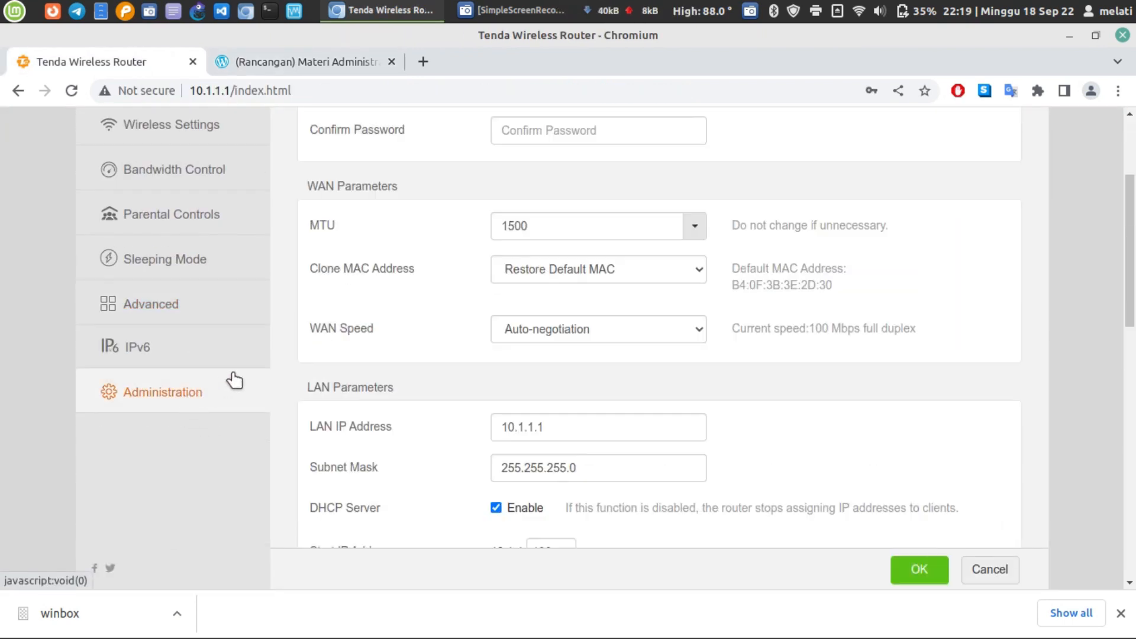
pyautogui.click(190, 314)
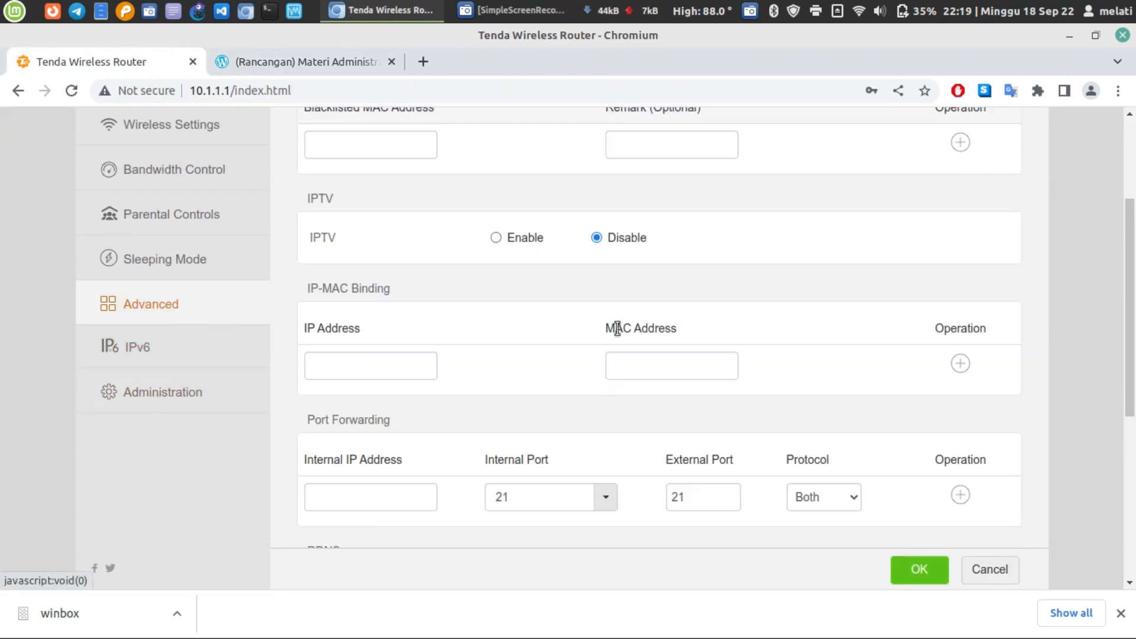
pyautogui.scroll(3, 619, 334)
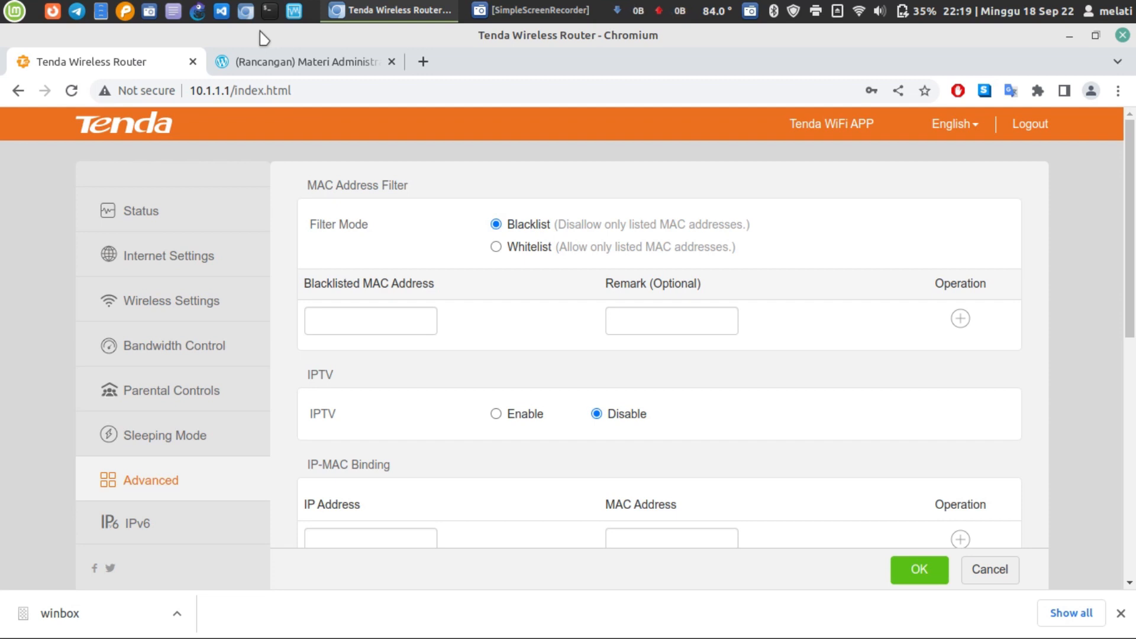
# - Set the MAC filter to Whitelist and delete the B4:9D:02:65:70:43 and F6:70:AD:76:0B:E2 entries
pyautogui.click(509, 251)
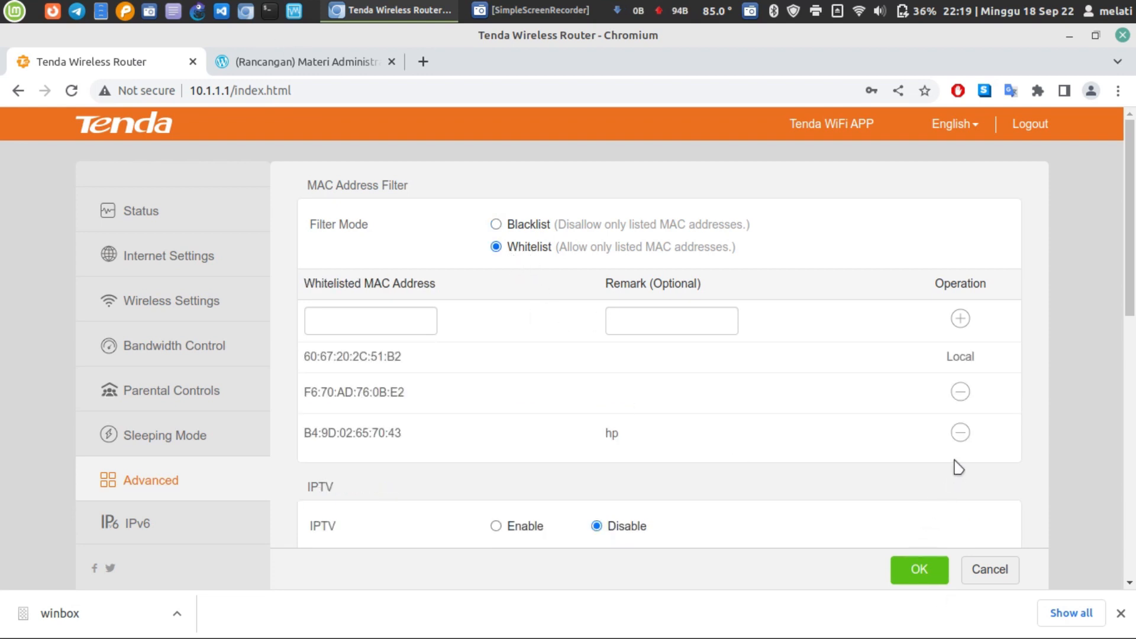
pyautogui.click(960, 432)
pyautogui.click(961, 391)
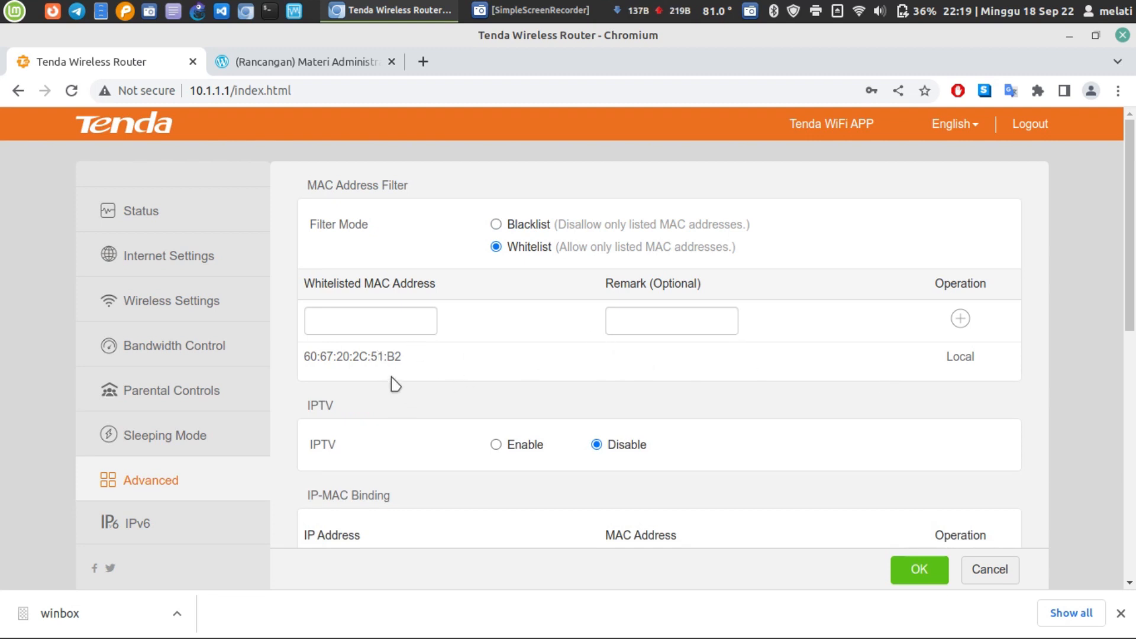
pyautogui.click(270, 12)
pyautogui.write('ip a')
pyautogui.press('Return')
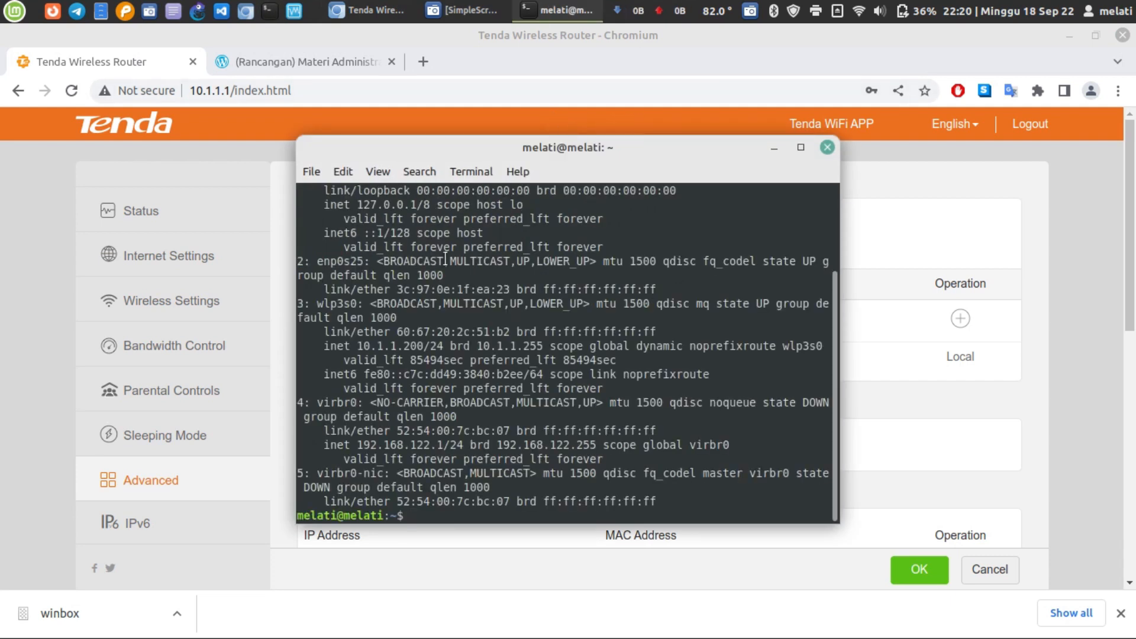
pyautogui.doubleClick(354, 303)
pyautogui.doubleClick(422, 332)
pyautogui.moveTo(565, 148); pyautogui.dragTo(796, 119)
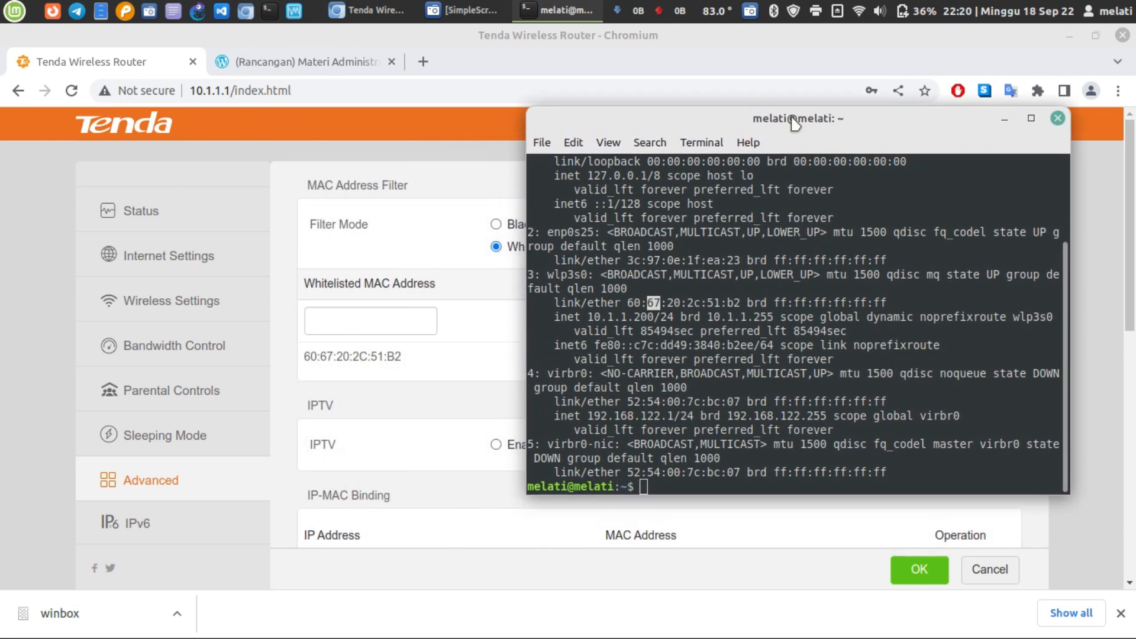
pyautogui.click(318, 372)
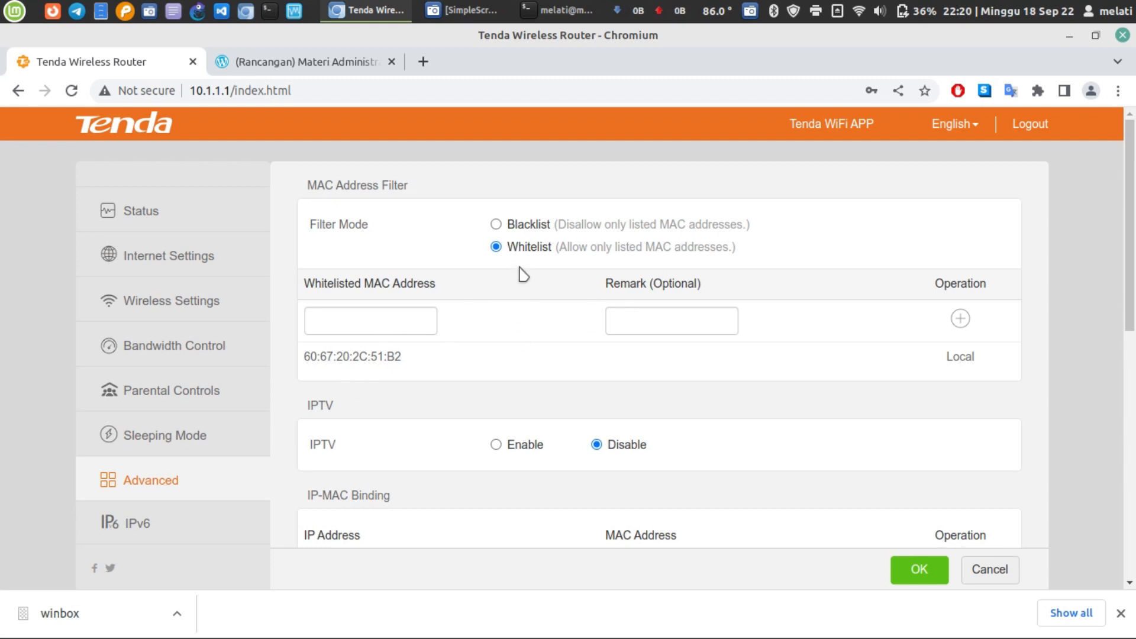
# - Switch the MAC filter back to Blacklist mode and select the empty Blacklisted MAC Address box
pyautogui.tripleClick(383, 360)
pyautogui.click(523, 356)
pyautogui.click(504, 229)
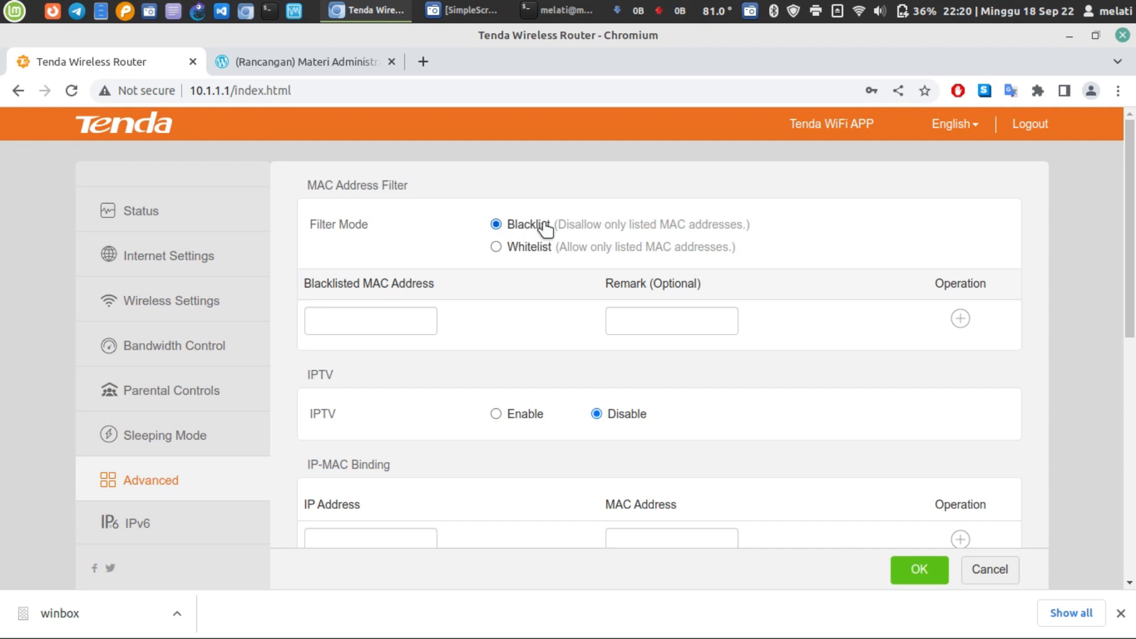
pyautogui.click(408, 314)
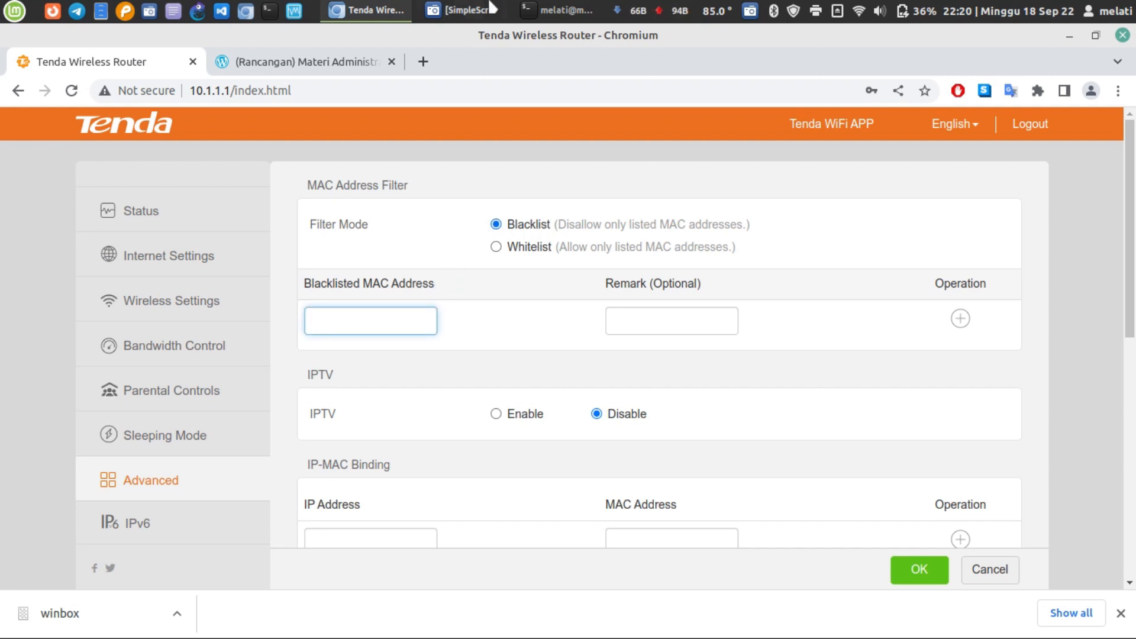
pyautogui.click(857, 15)
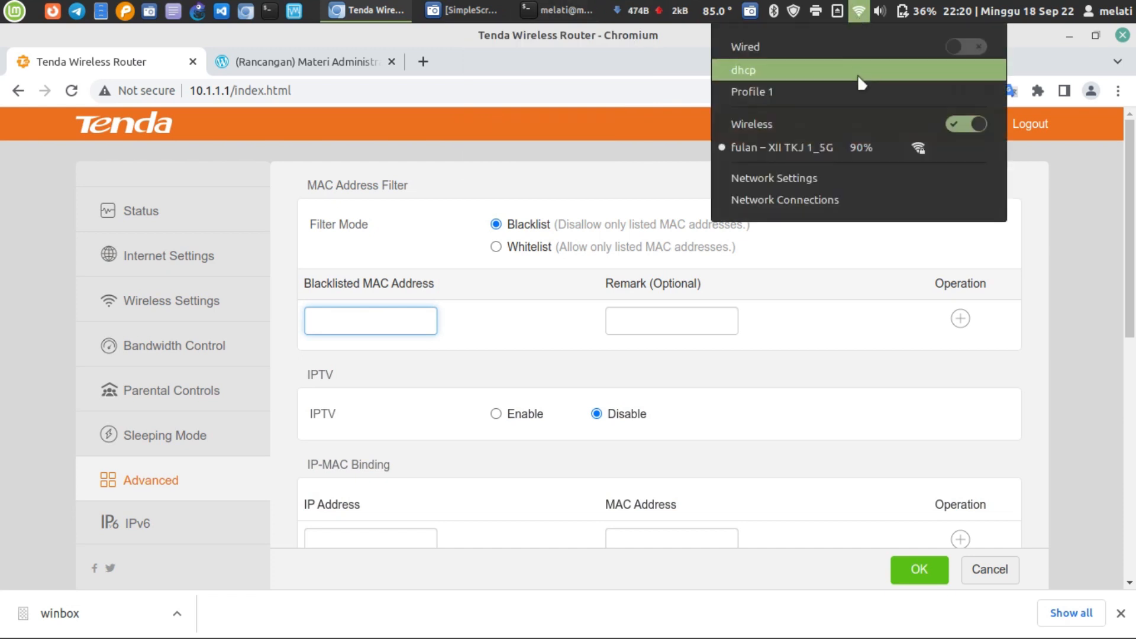
# - Turn the wired connection on and wireless off, then start entering the router login password
pyautogui.click(973, 47)
pyautogui.click(970, 125)
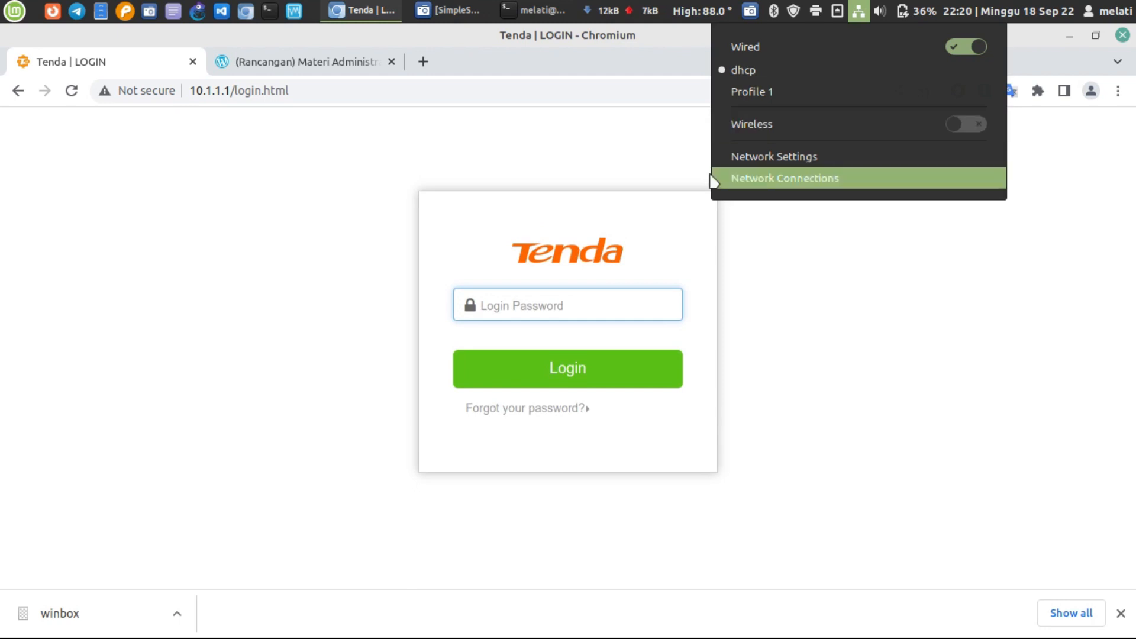
pyautogui.click(571, 305)
pyautogui.write('adm')
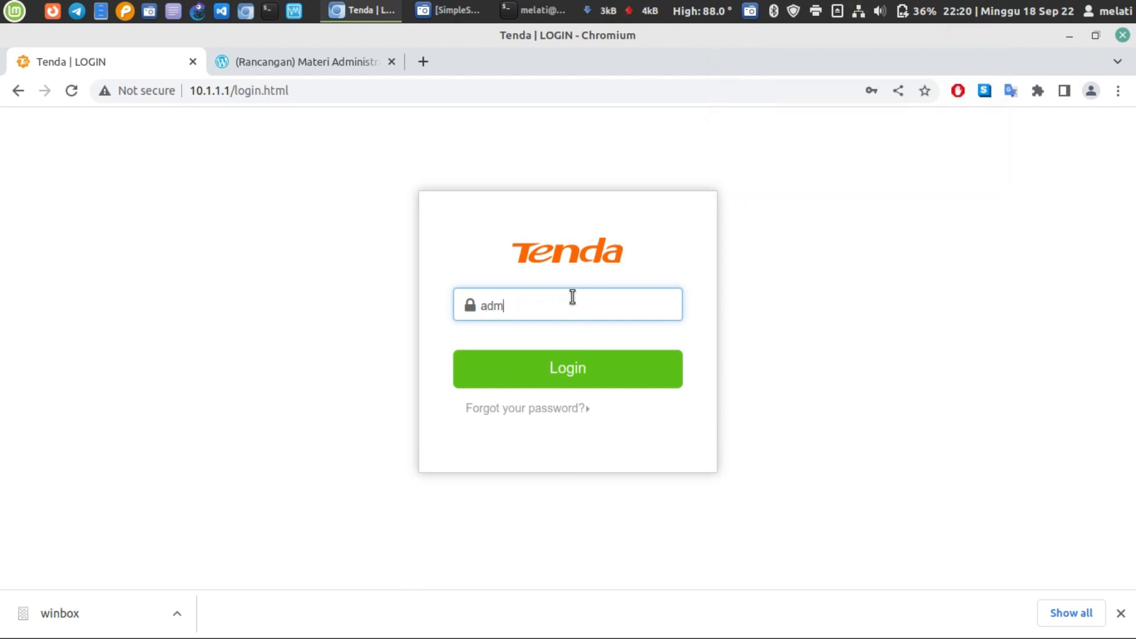
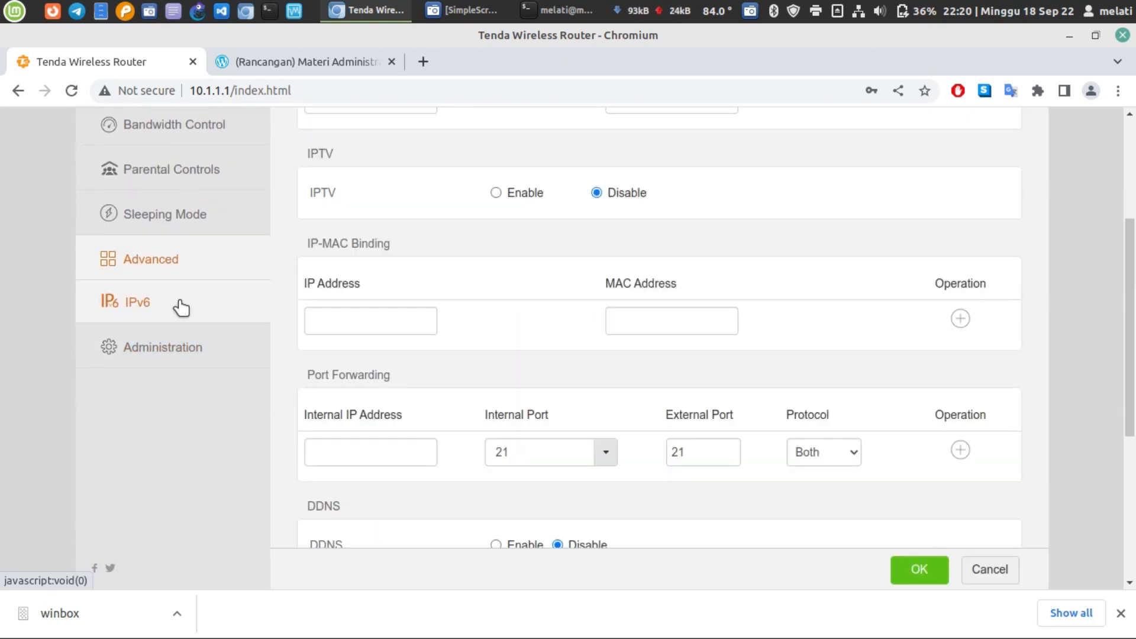
pyautogui.scroll(3, 360, 362)
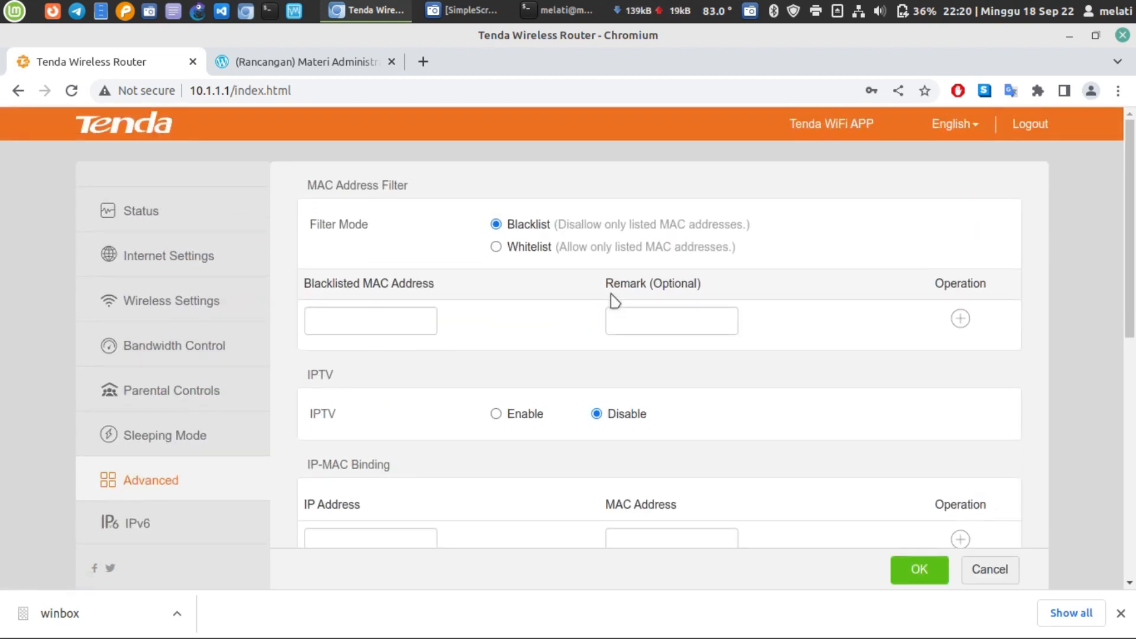
pyautogui.click(583, 251)
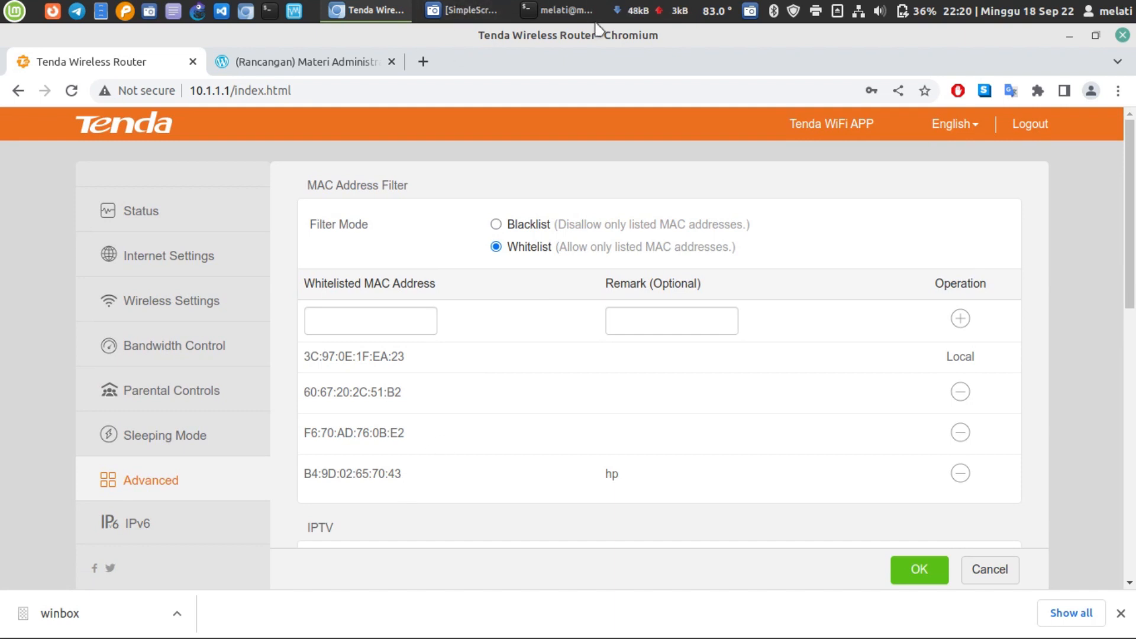
pyautogui.click(578, 18)
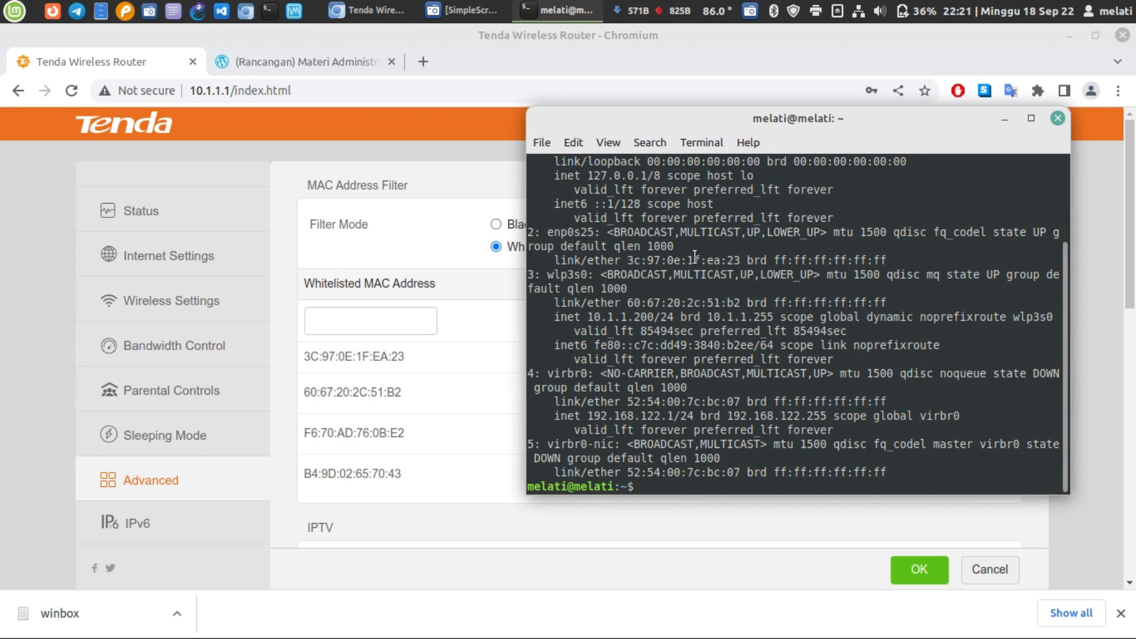
pyautogui.click(510, 341)
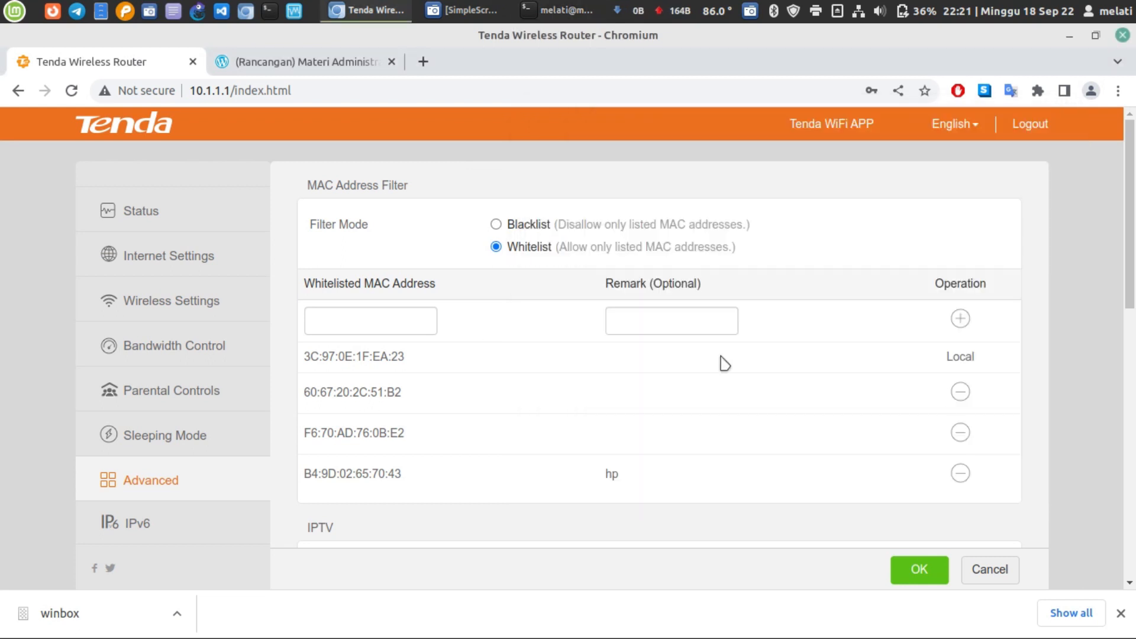
pyautogui.doubleClick(347, 358)
pyautogui.middleClick(355, 323)
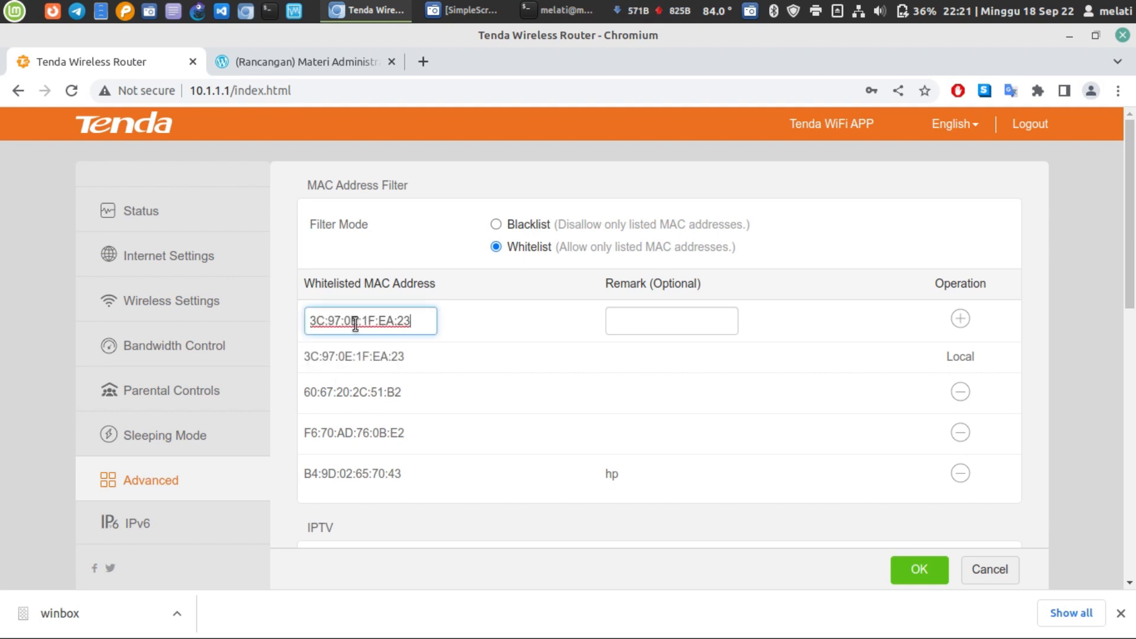
pyautogui.click(678, 321)
pyautogui.write('LAN')
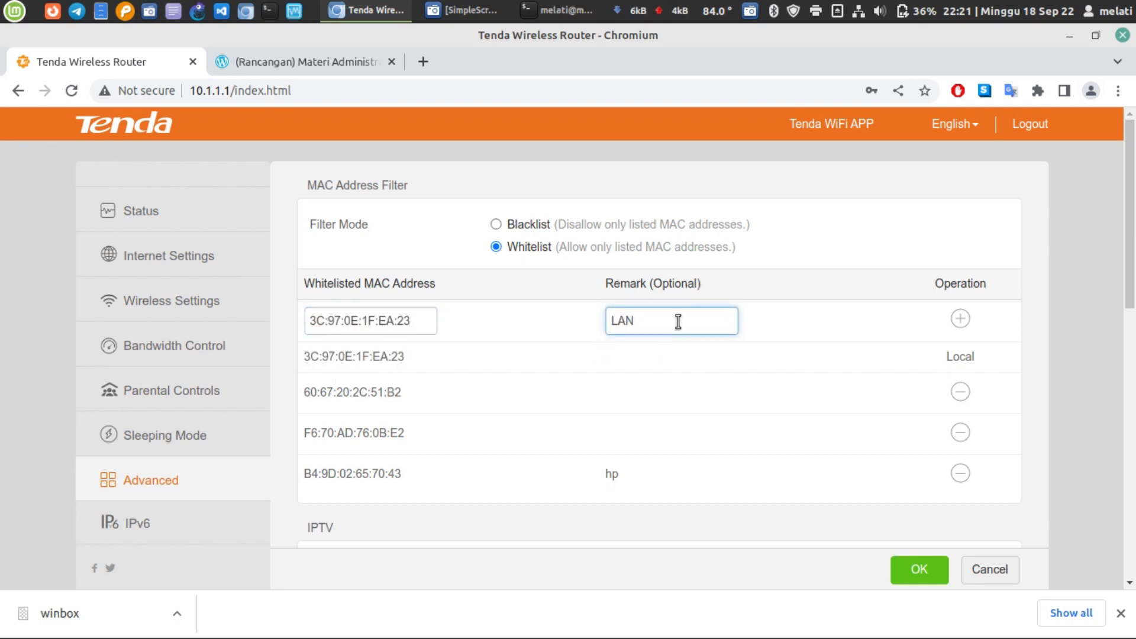
pyautogui.click(924, 571)
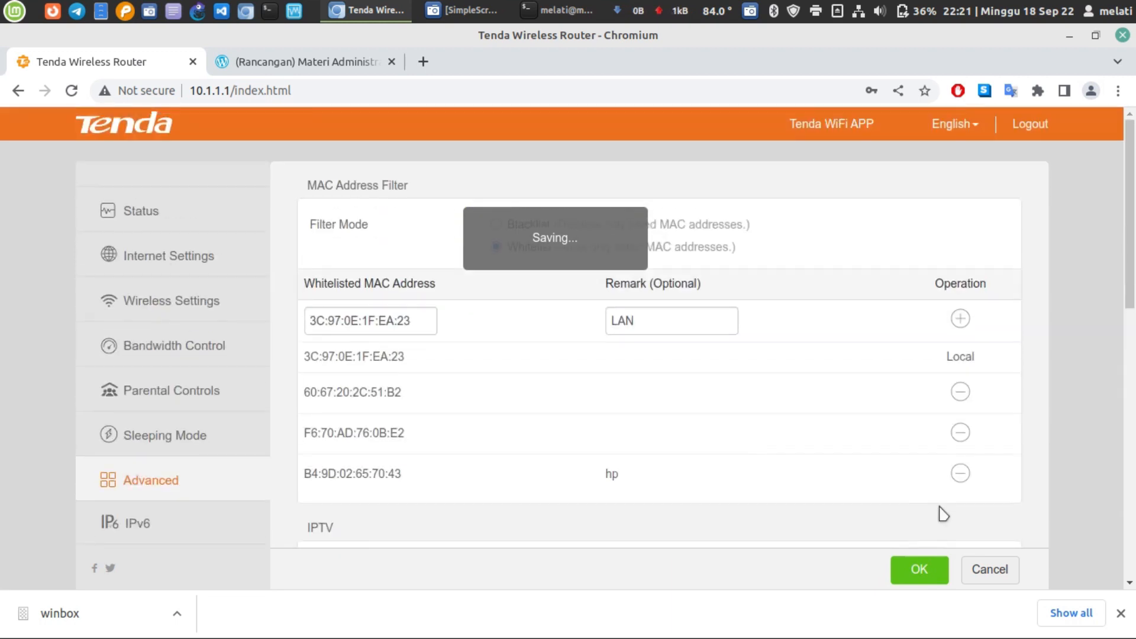
# - Delete the 60:67:20:2C:51:B2, F6:70:AD:76:0B:E2 and B4:9D:02:65:70:43 whitelist entries and save
pyautogui.click(958, 394)
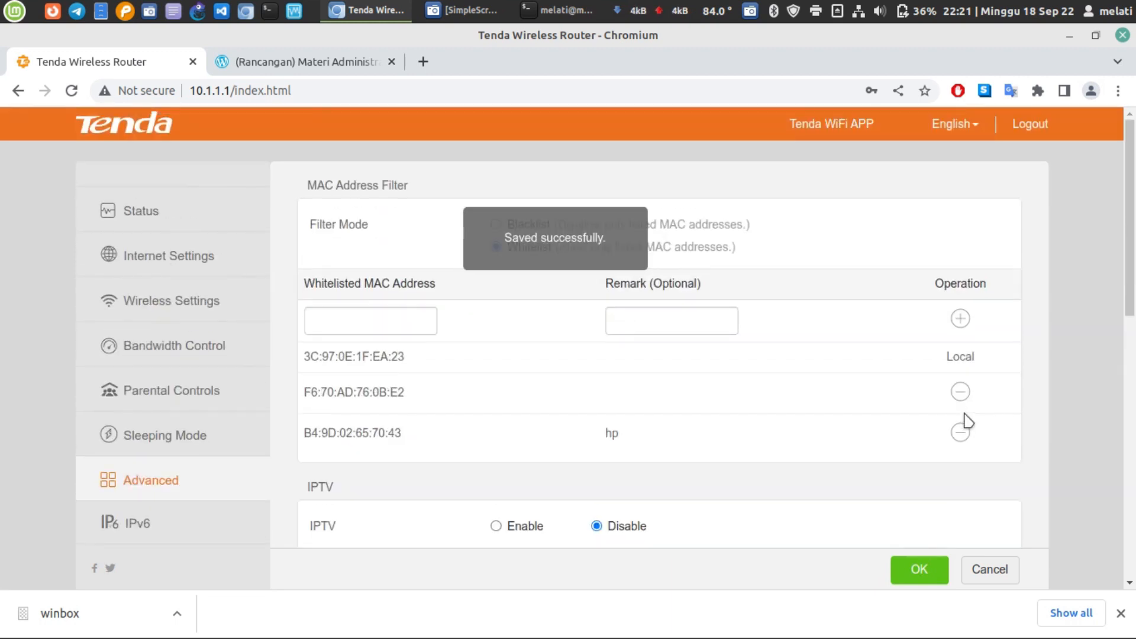
pyautogui.click(959, 395)
pyautogui.click(960, 395)
pyautogui.click(917, 569)
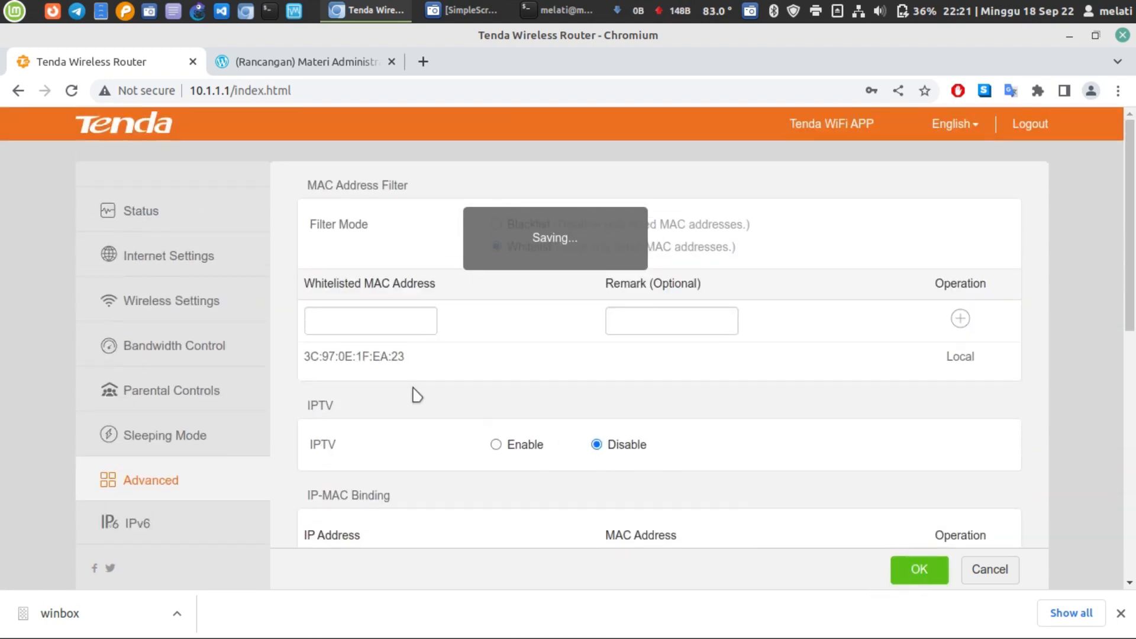
# - Reselect the wired interface's MAC address in the terminal, then return to the MAC filter page
pyautogui.click(573, 8)
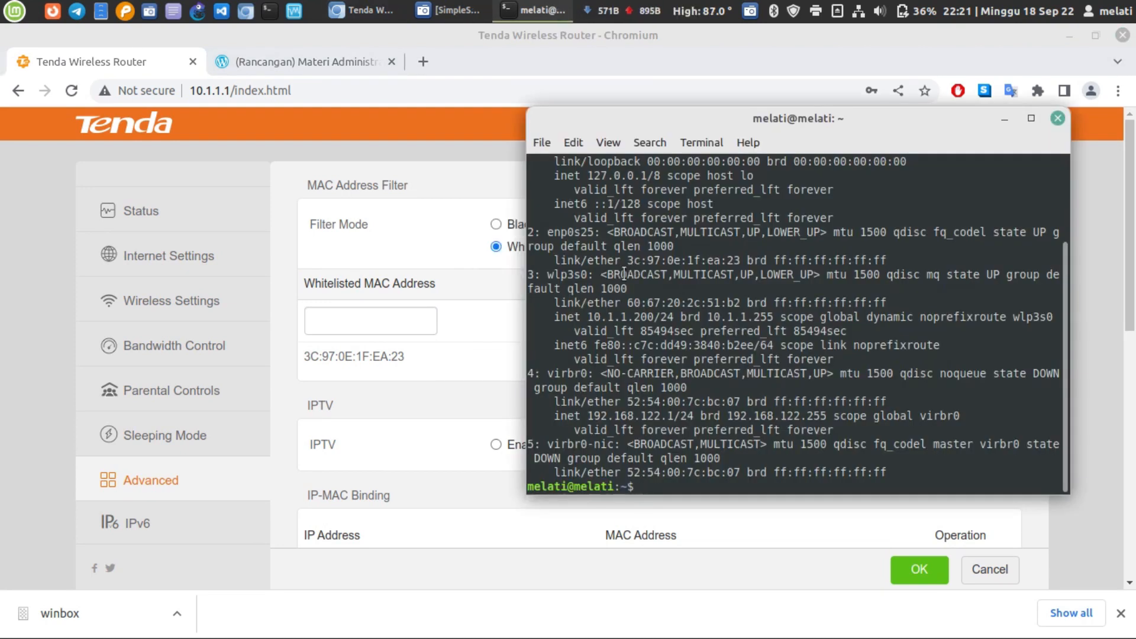
pyautogui.moveTo(641, 261); pyautogui.dragTo(740, 260)
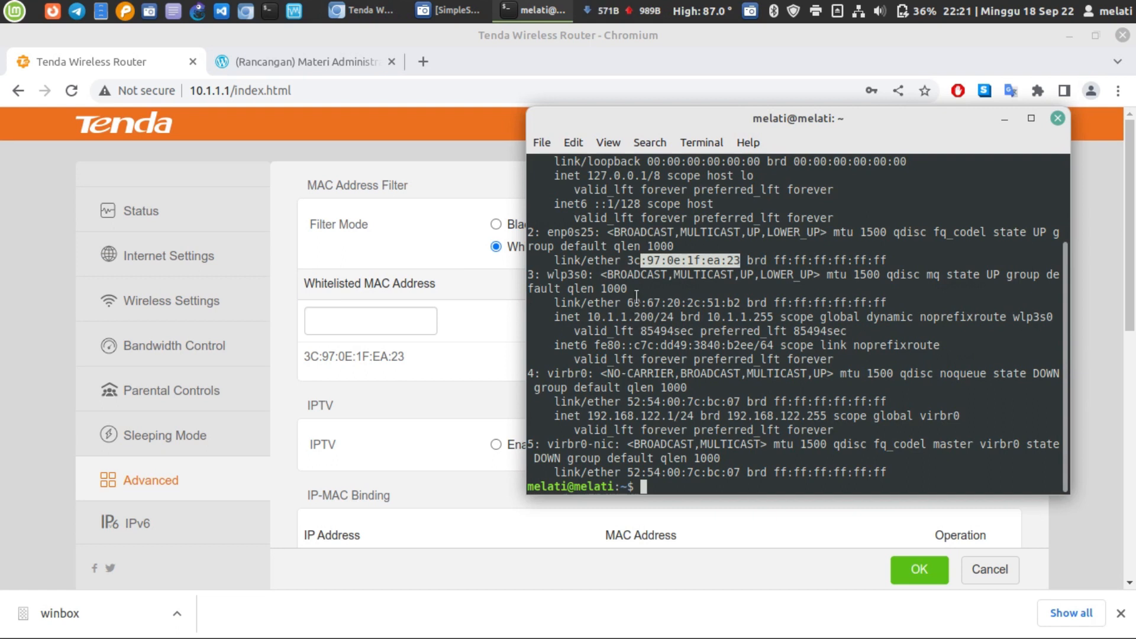
pyautogui.moveTo(620, 260); pyautogui.dragTo(745, 260)
pyautogui.click(484, 336)
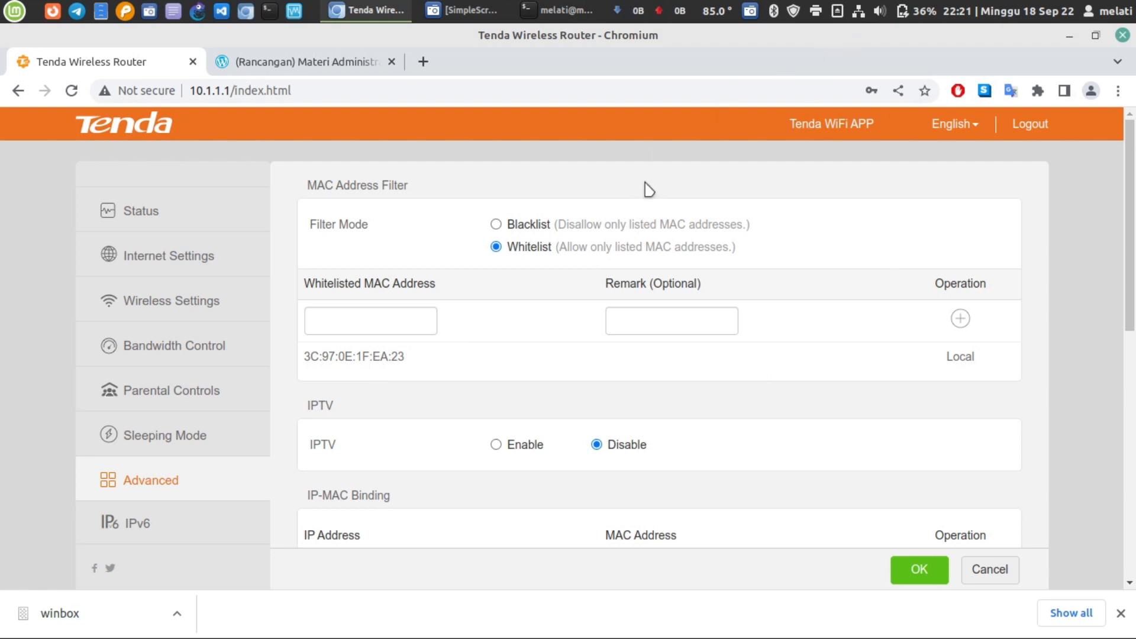
# - Load Google in a new browser tab and disconnect the wired network connection
pyautogui.click(422, 61)
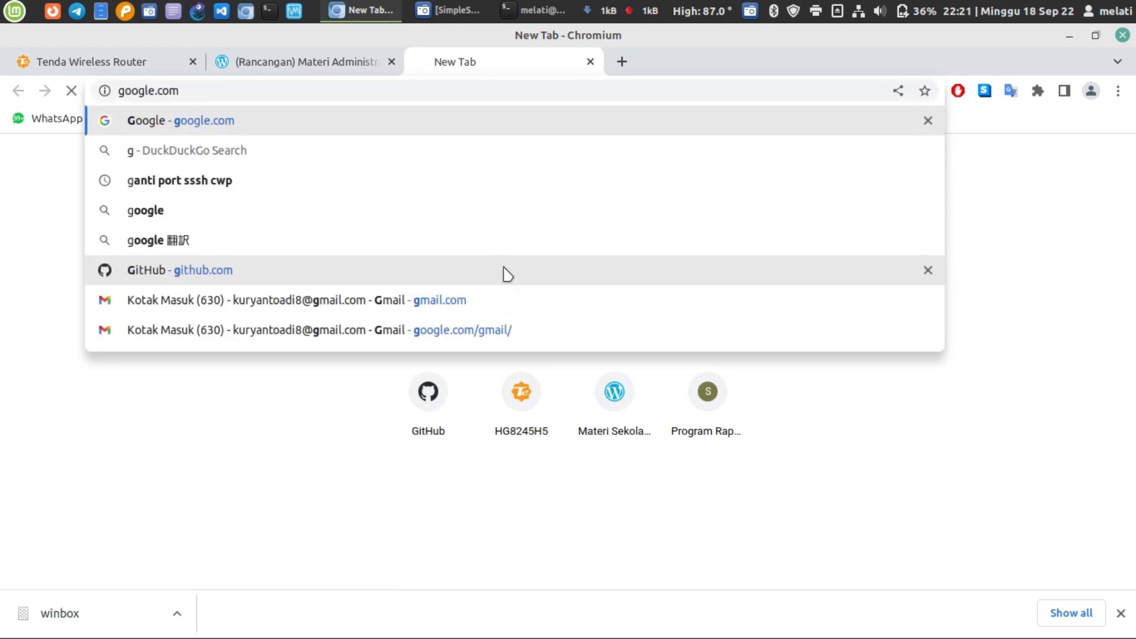
pyautogui.press('Return')
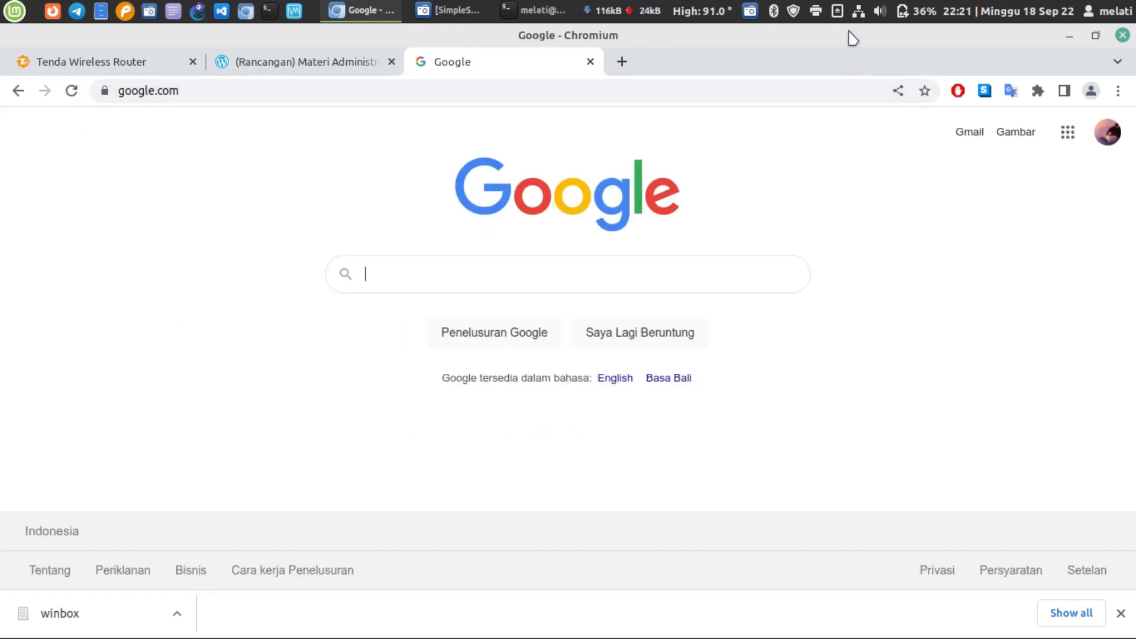
pyautogui.click(859, 11)
pyautogui.click(959, 48)
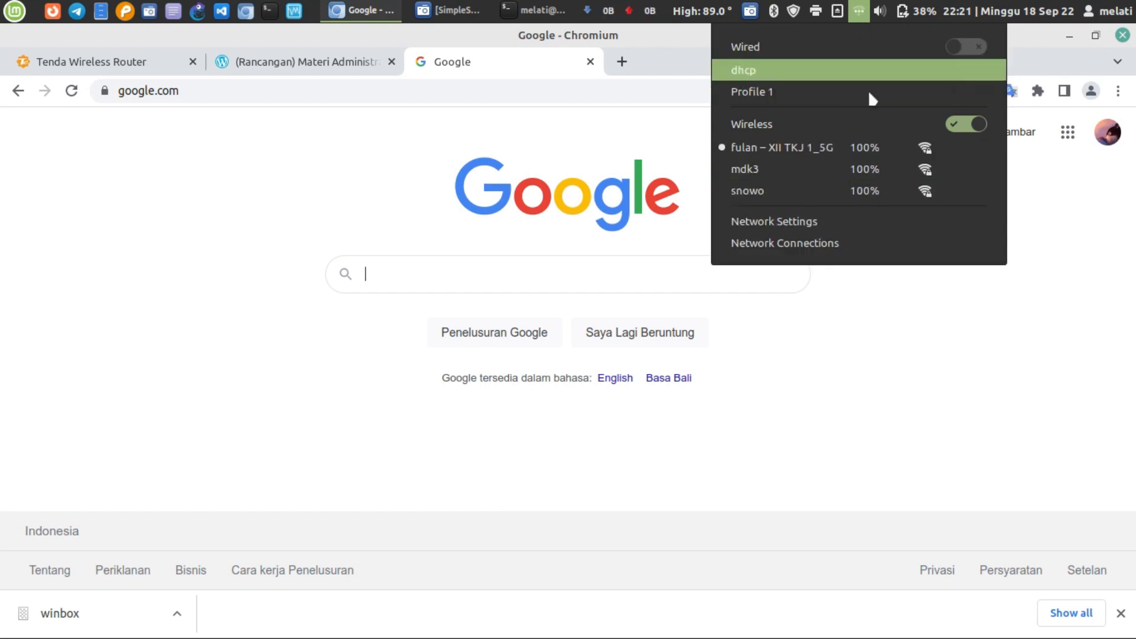
pyautogui.click(807, 330)
# - Cycle wireless off and on, try the dhcp wired profile, dismiss the failure, and return to the router tab
pyautogui.click(858, 11)
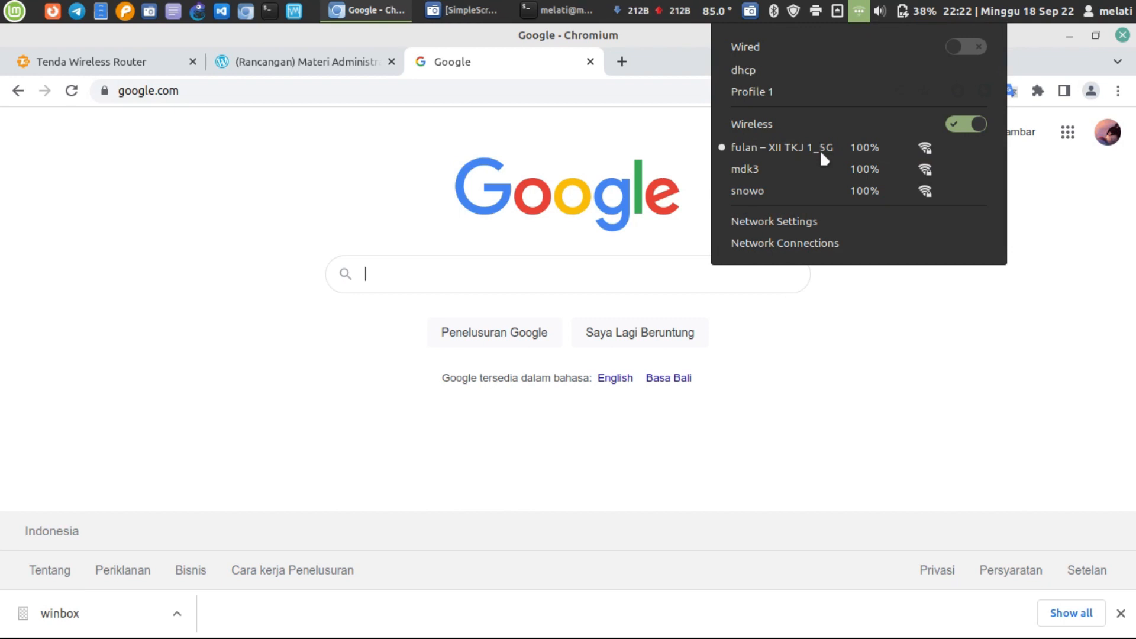
pyautogui.click(953, 122)
pyautogui.click(953, 122)
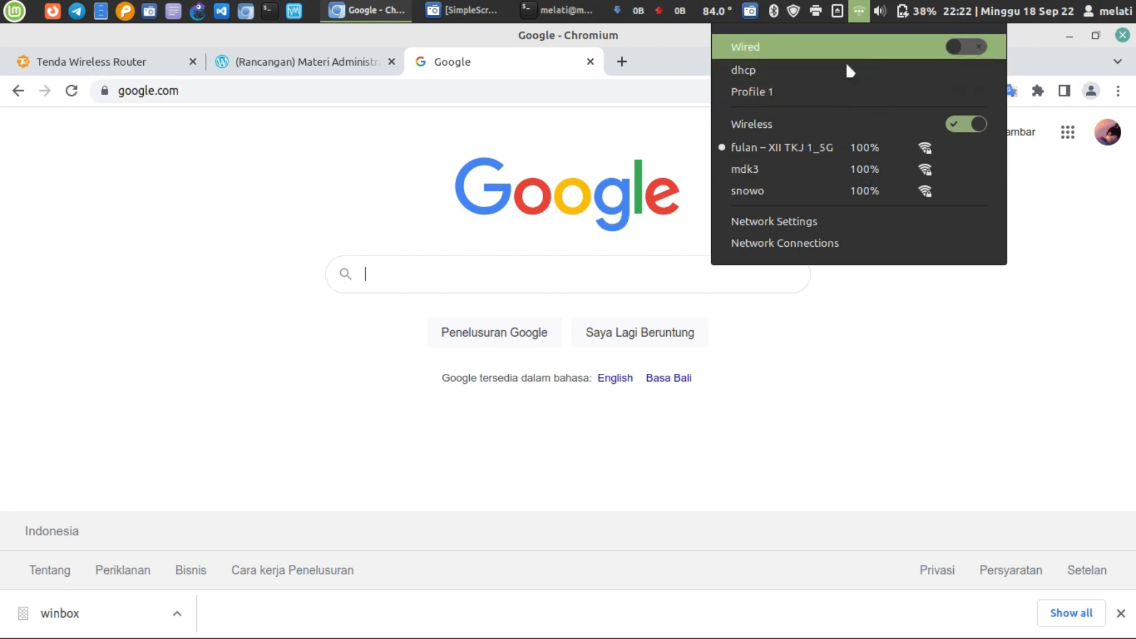
pyautogui.click(870, 75)
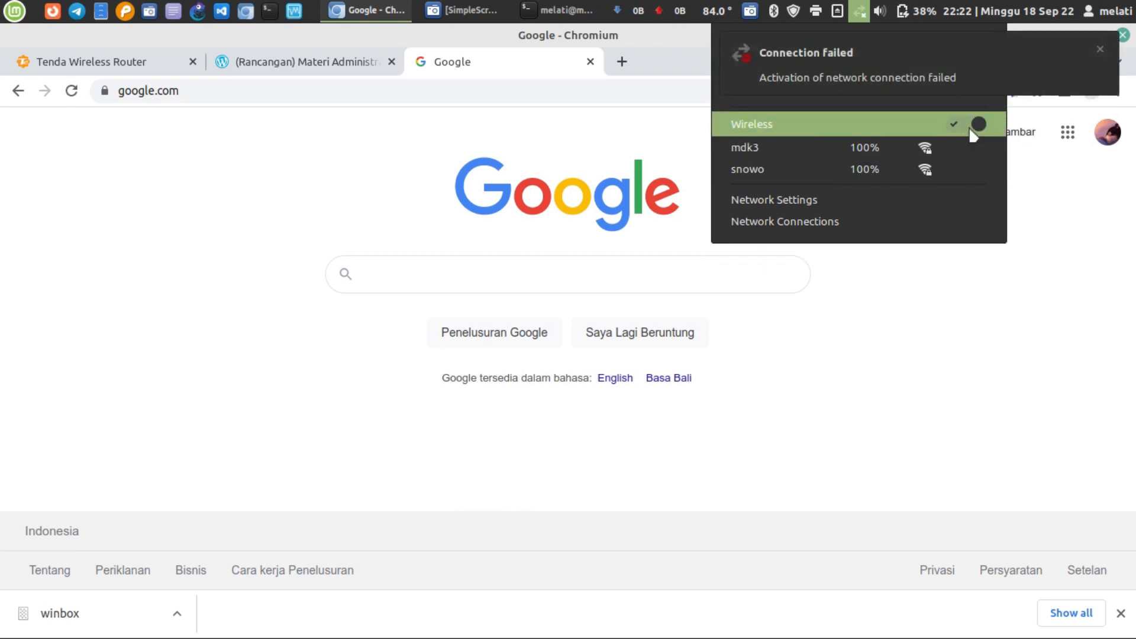
pyautogui.click(1099, 51)
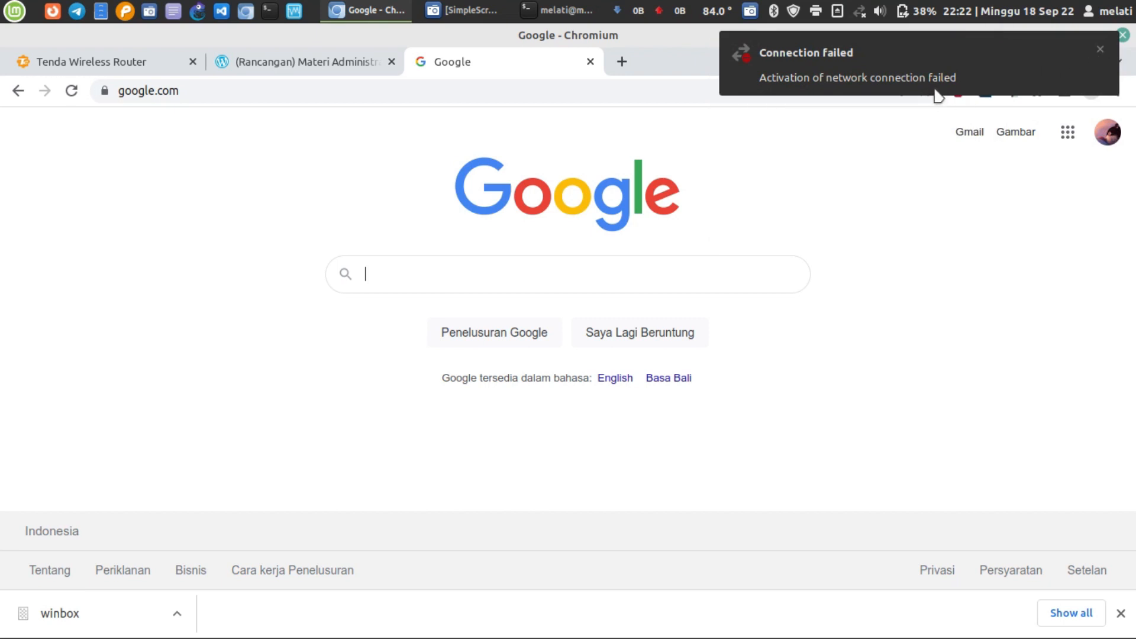
pyautogui.click(1106, 52)
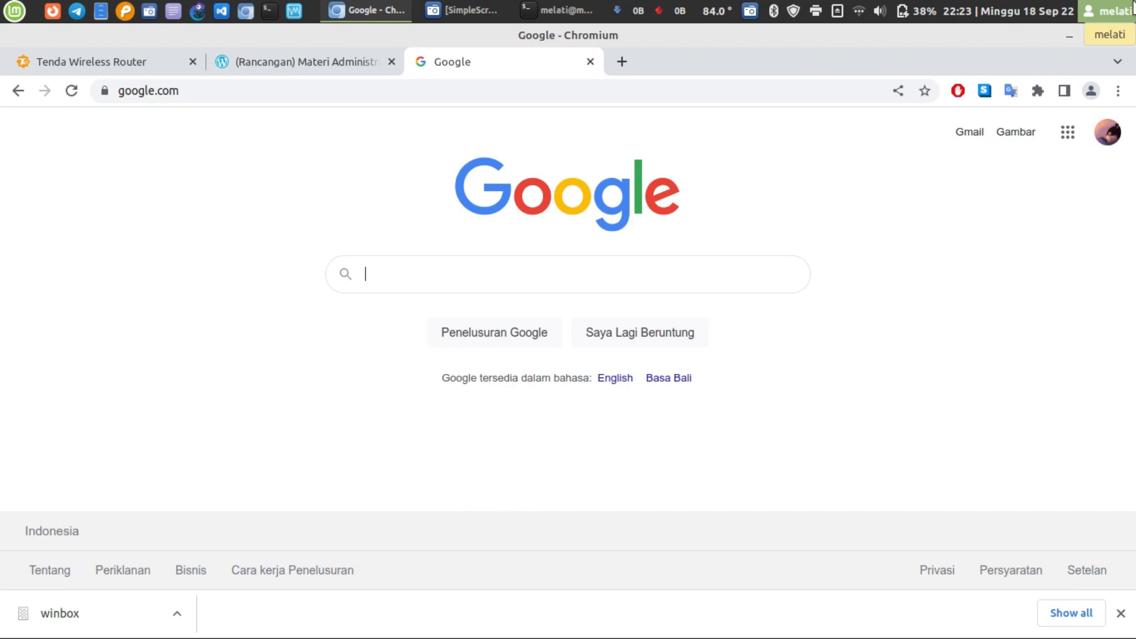
pyautogui.click(141, 62)
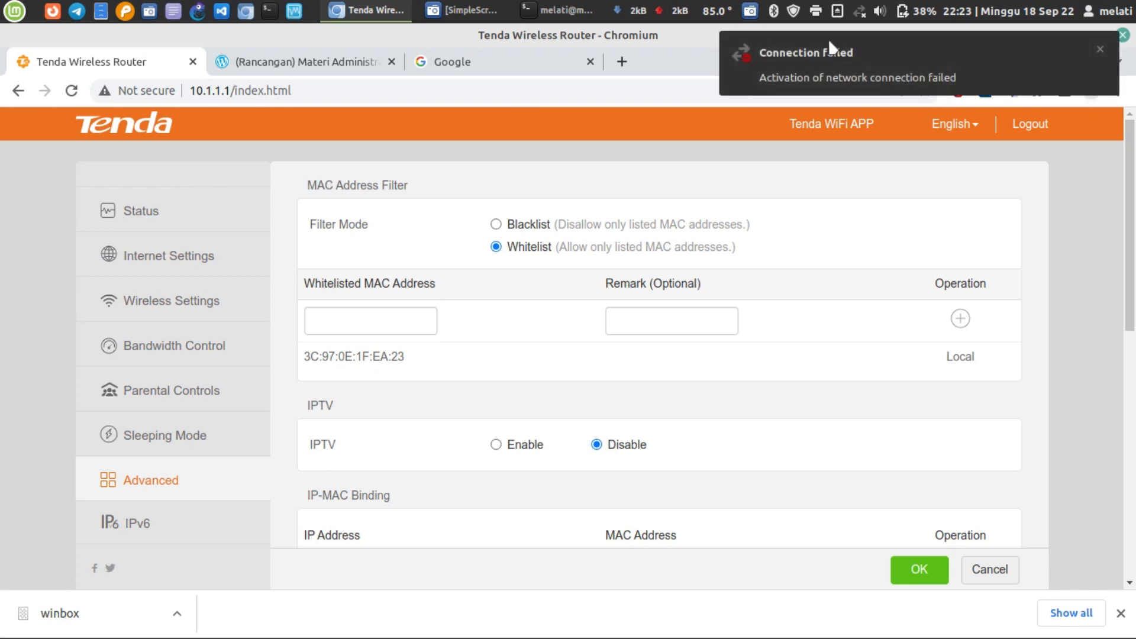
# - Turn wireless off so only wired is used, then reload the router admin page
pyautogui.click(859, 10)
pyautogui.click(973, 115)
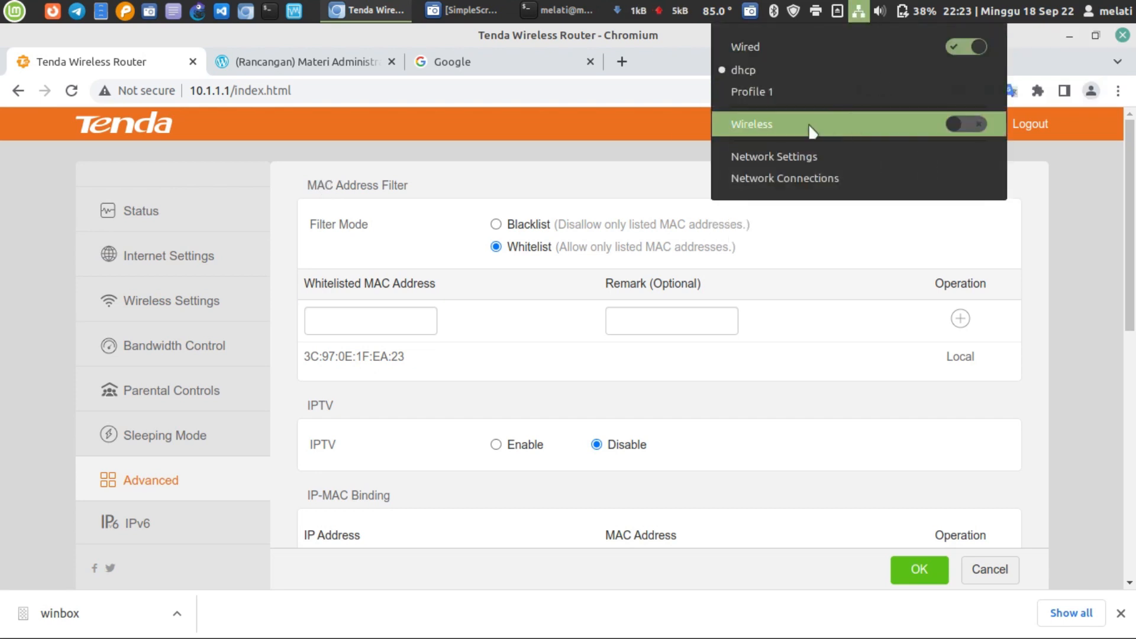
pyautogui.click(532, 354)
pyautogui.click(71, 91)
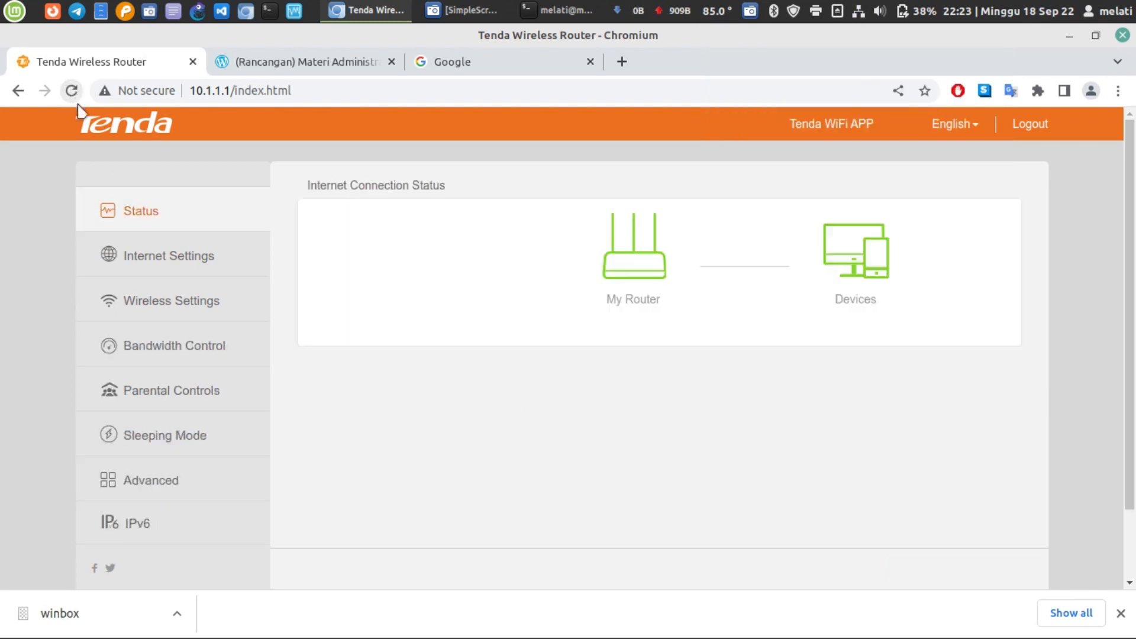
# - Check the network connections, then open Advanced settings and set the MAC filter mode to Blacklist
pyautogui.click(858, 11)
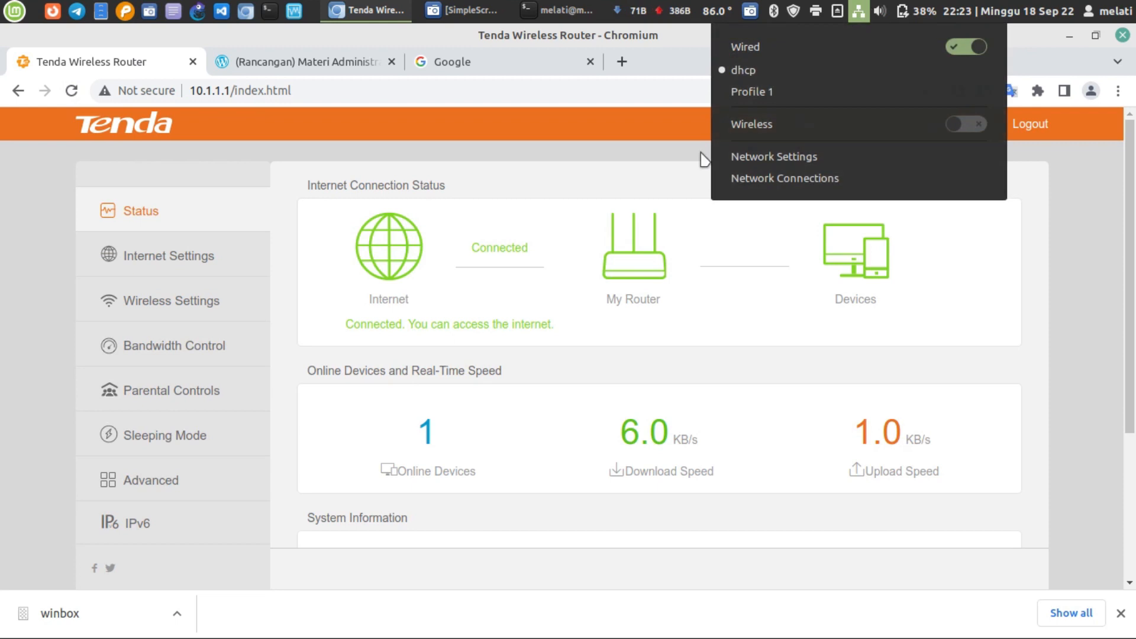
pyautogui.click(582, 343)
pyautogui.scroll(-3, 89, 391)
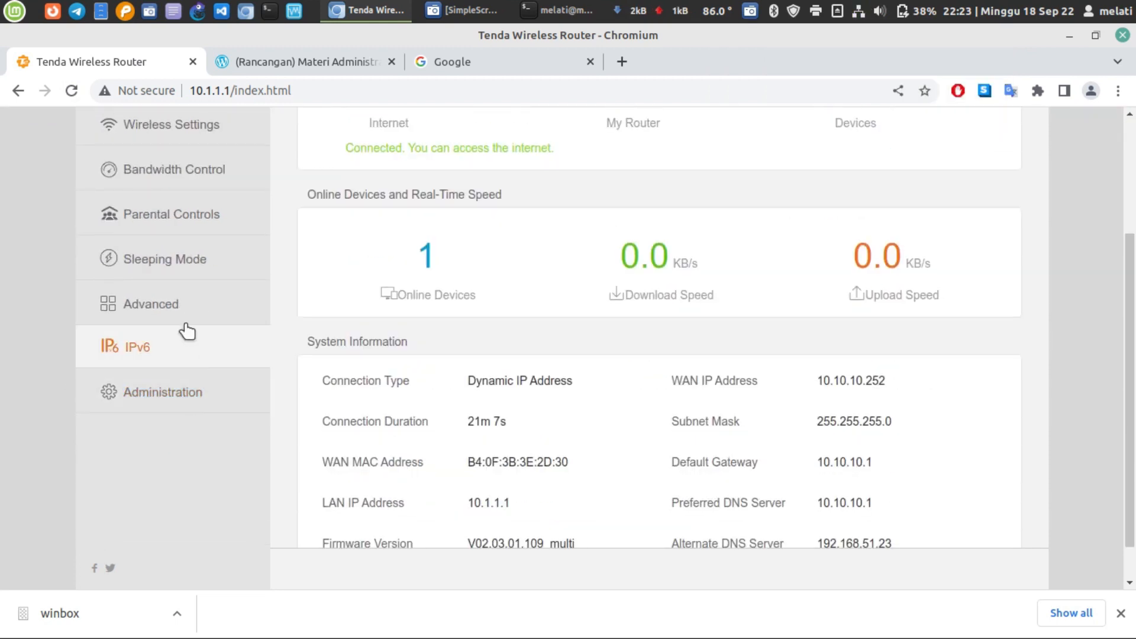
pyautogui.click(186, 318)
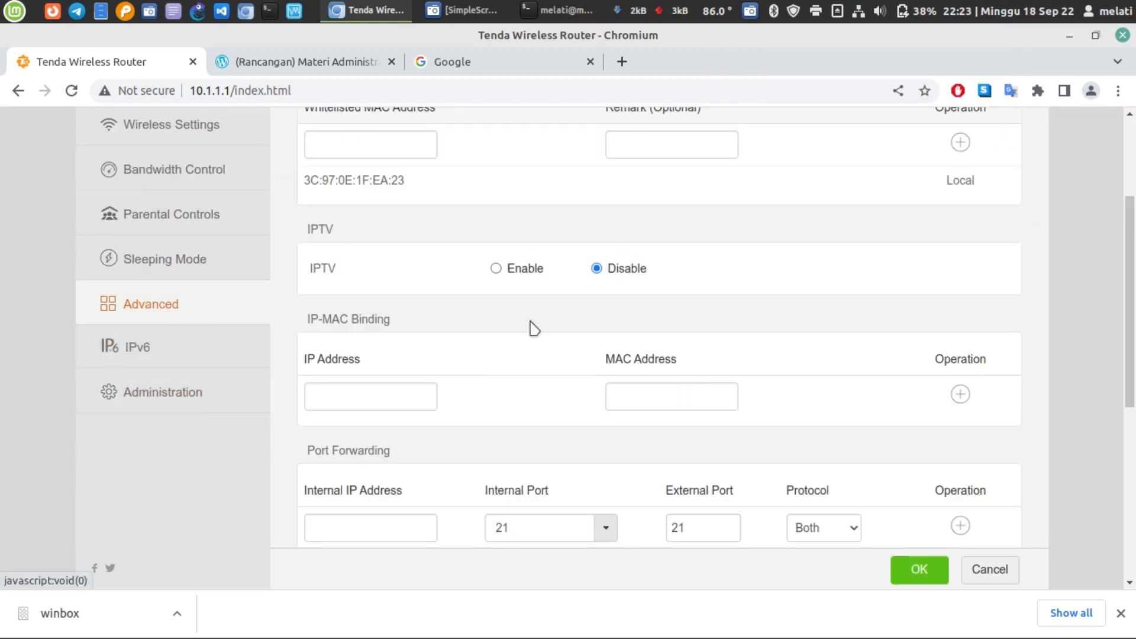
pyautogui.scroll(3, 530, 324)
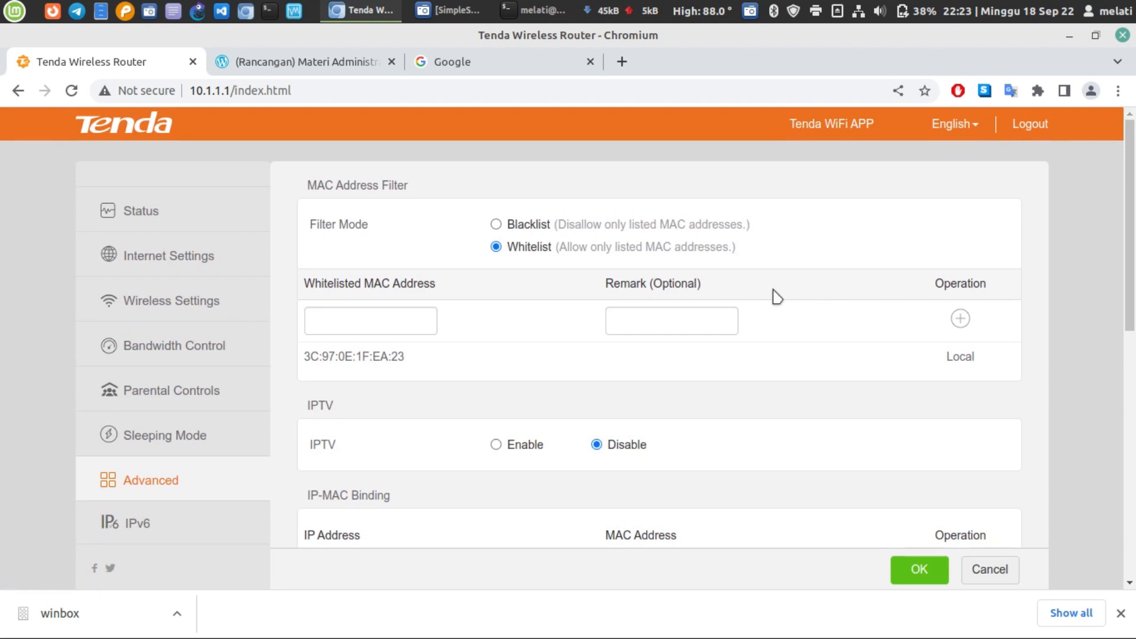
pyautogui.click(557, 225)
pyautogui.click(341, 330)
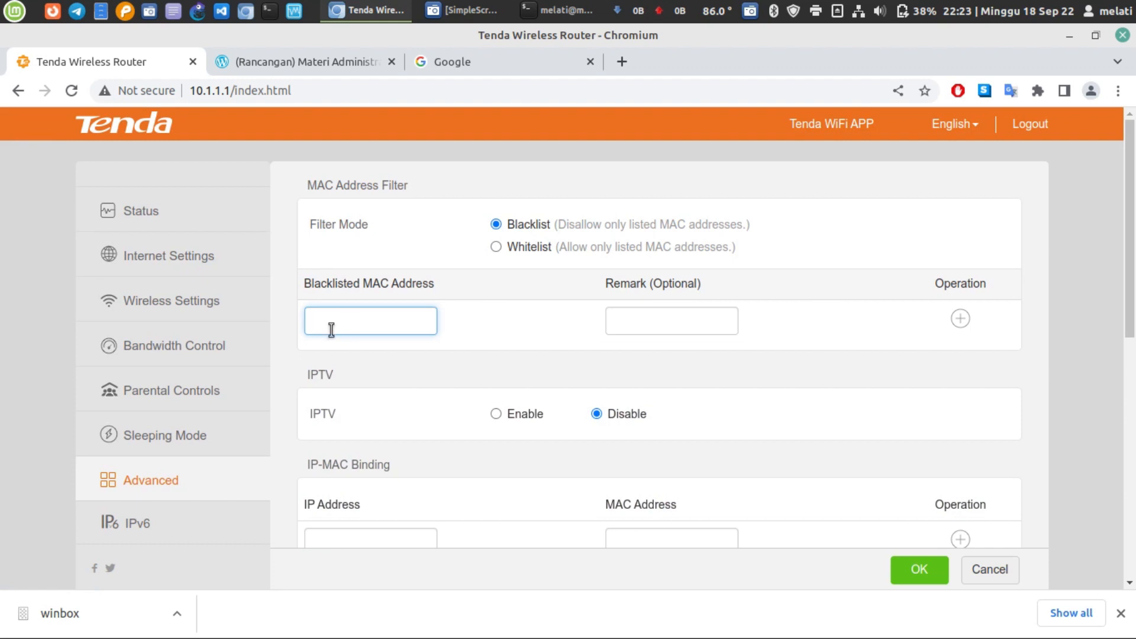
pyautogui.click(547, 10)
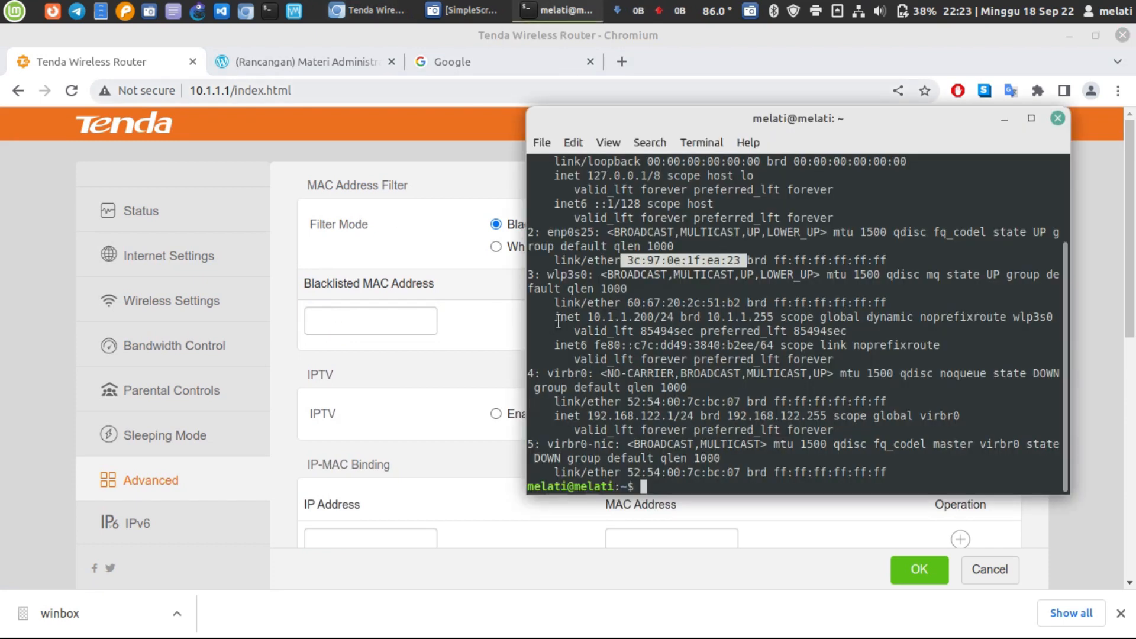
pyautogui.moveTo(625, 303); pyautogui.dragTo(739, 300)
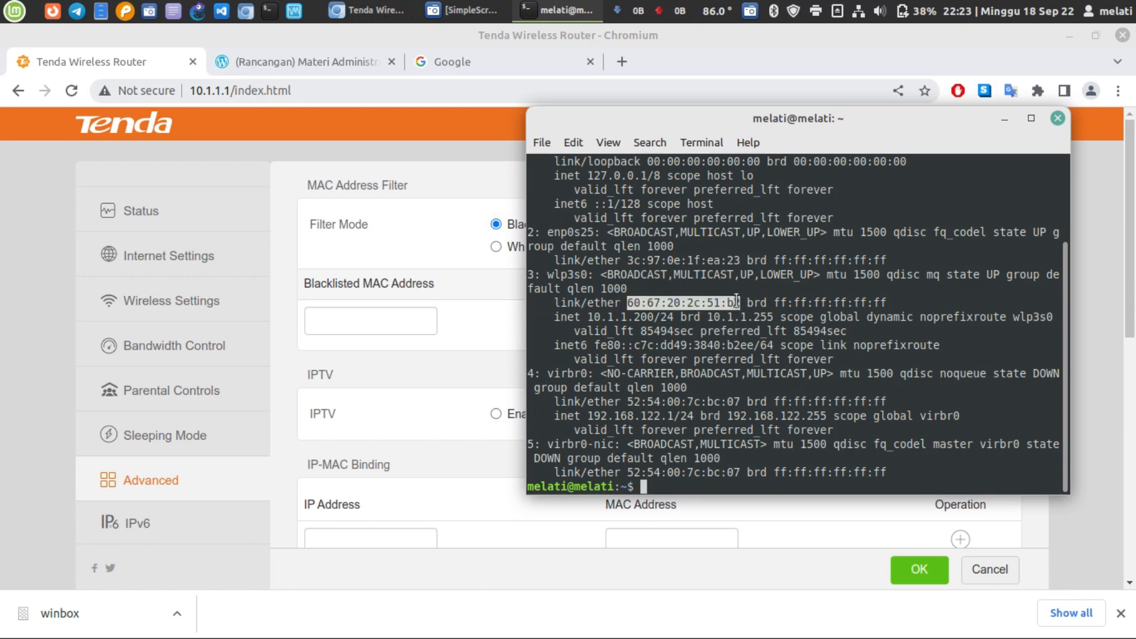
pyautogui.rightClick(725, 303)
pyautogui.click(755, 365)
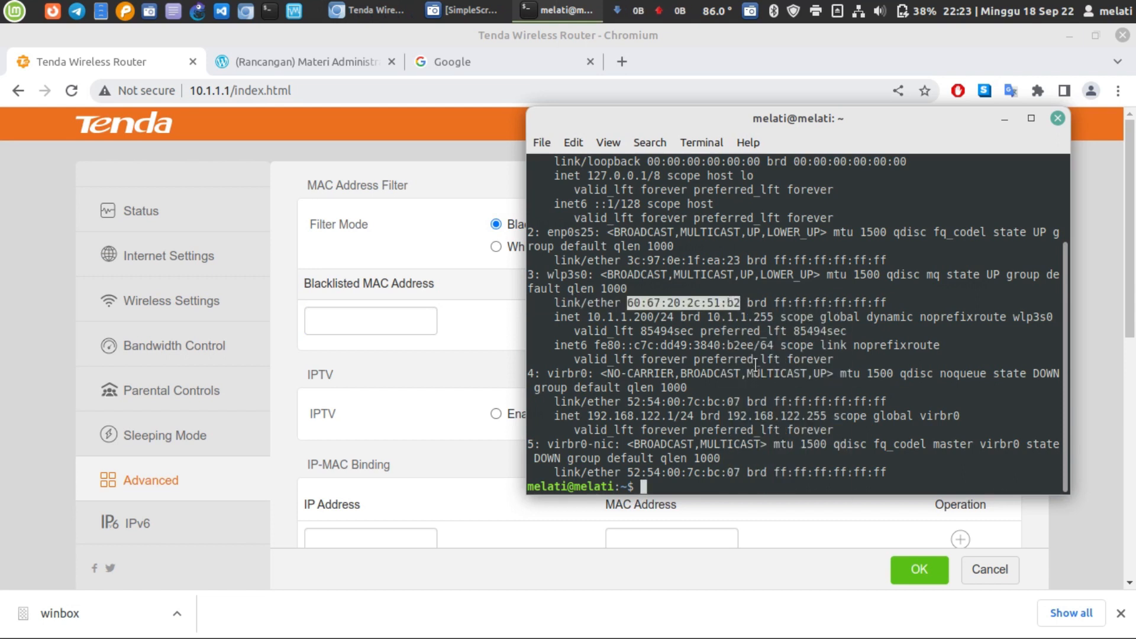
pyautogui.click(402, 320)
pyautogui.hotkey('ctrl', 'v')
# - Add the remark 'wifi laptop' and save the blacklist settings
pyautogui.click(667, 325)
pyautogui.write('wifi lapt')
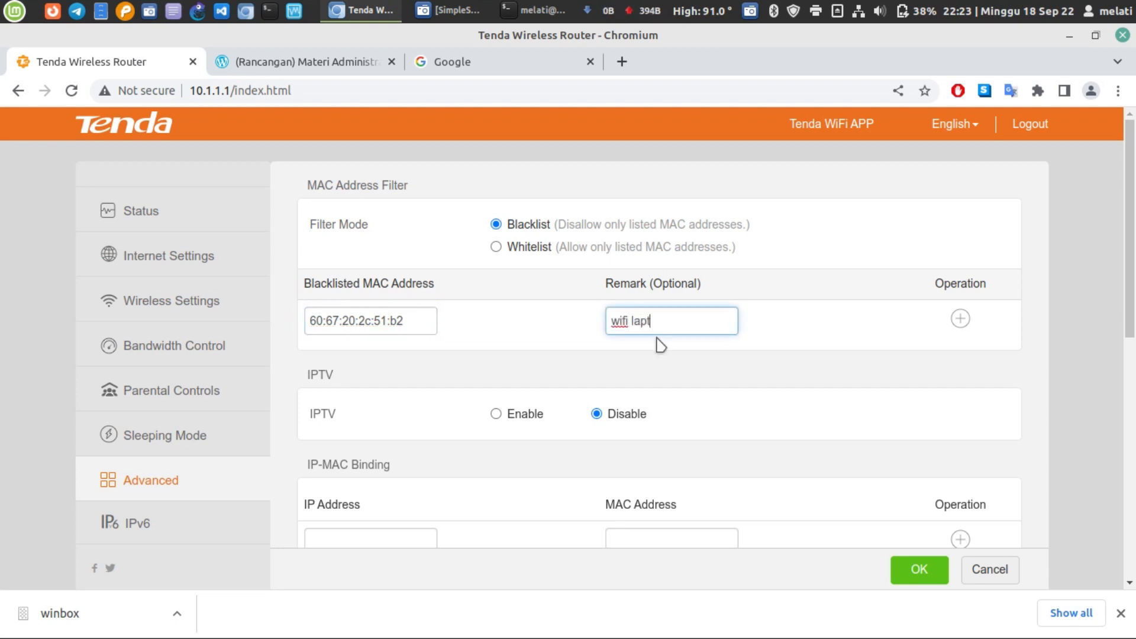
pyautogui.write('op')
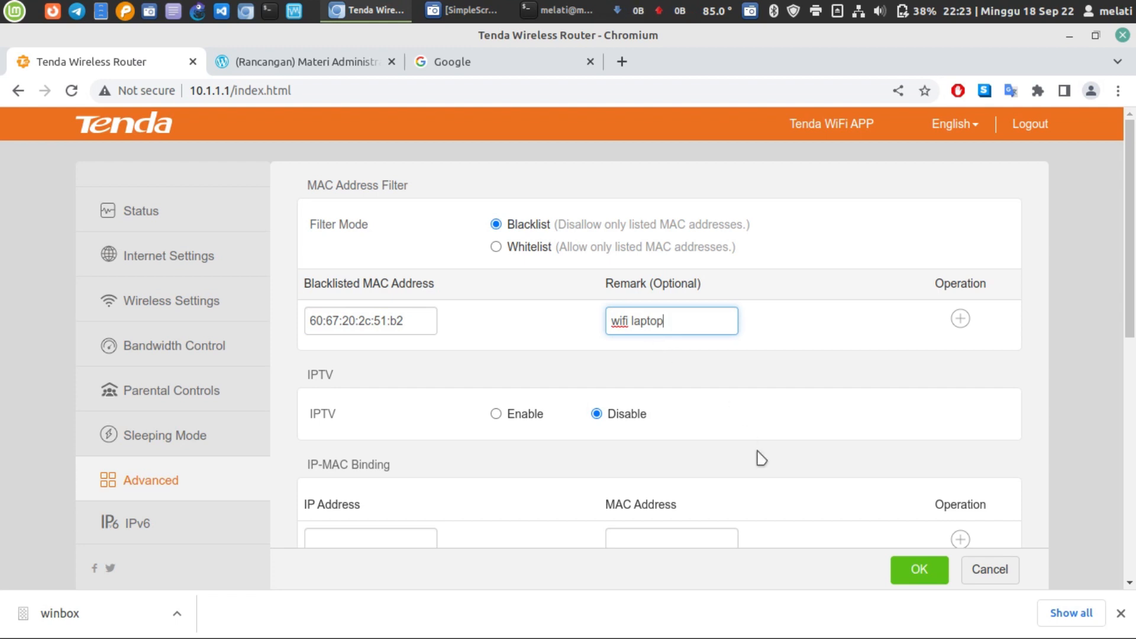
pyautogui.click(917, 573)
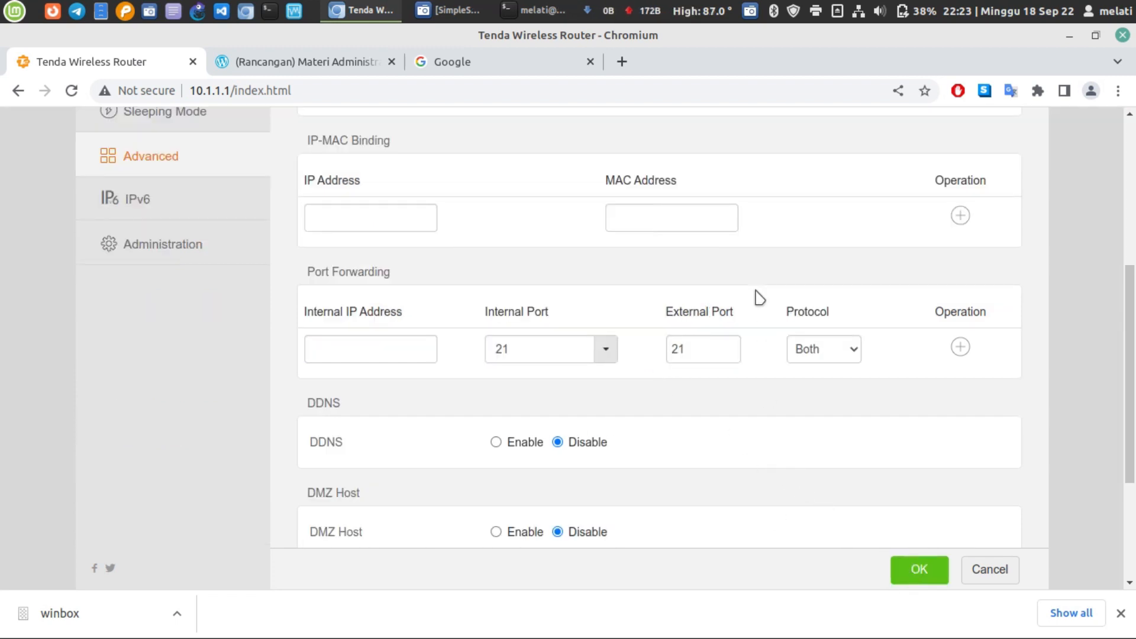
# - Turn off the wired connection from the network menu
pyautogui.scroll(2, 772, 309)
pyautogui.scroll(3, 771, 309)
pyautogui.click(858, 10)
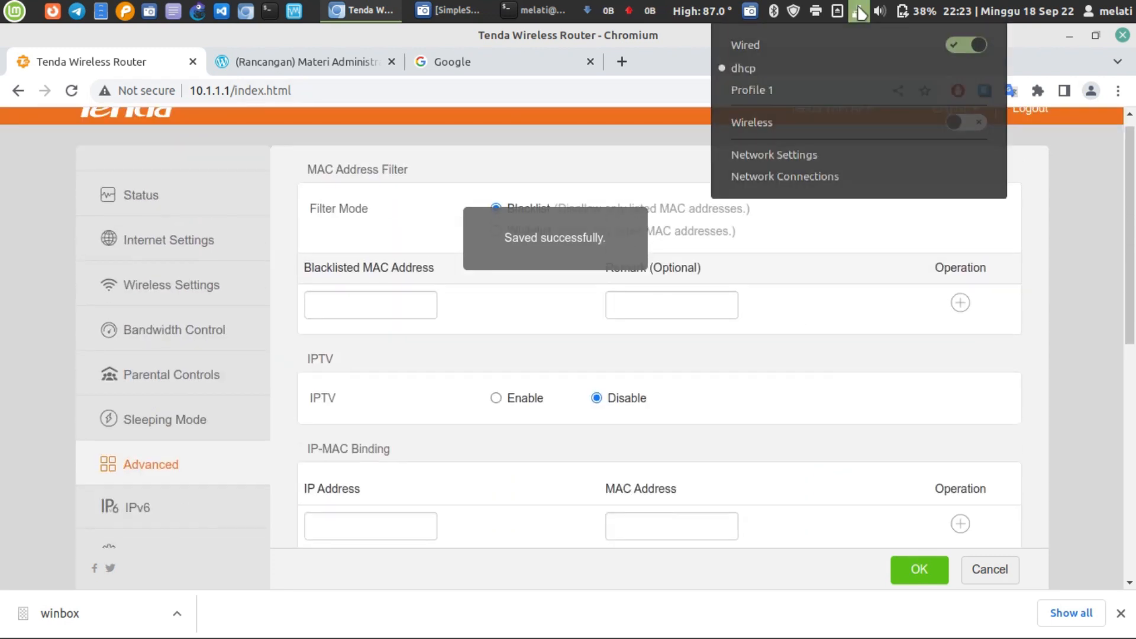
pyautogui.click(965, 47)
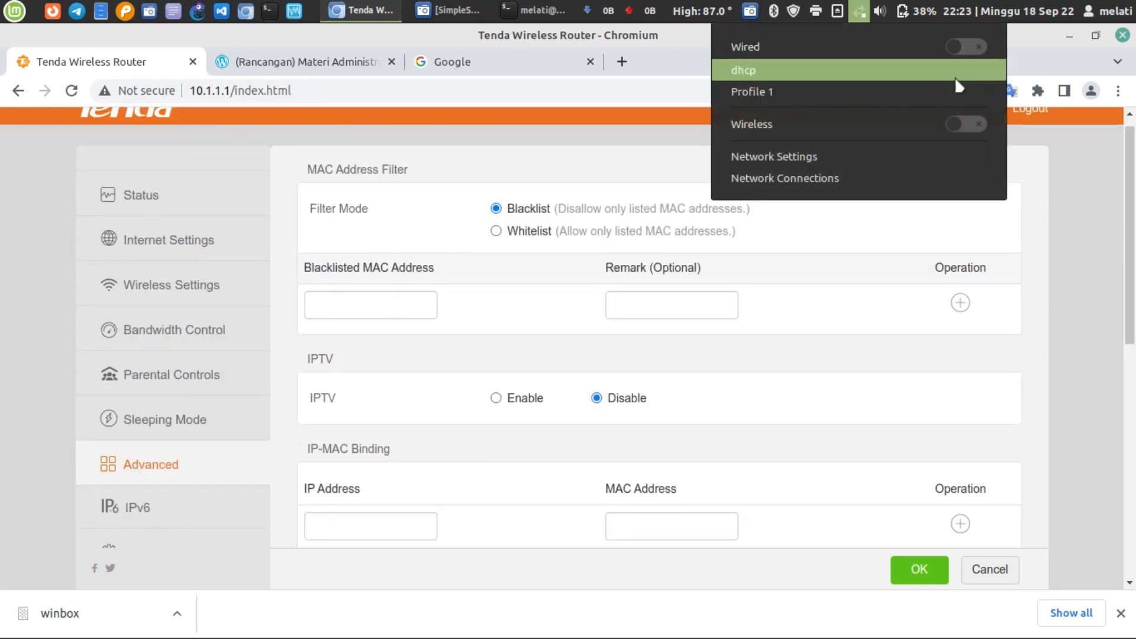
# - Reconnect over Wi-Fi by toggling wireless, then begin typing the router login password
pyautogui.click(963, 123)
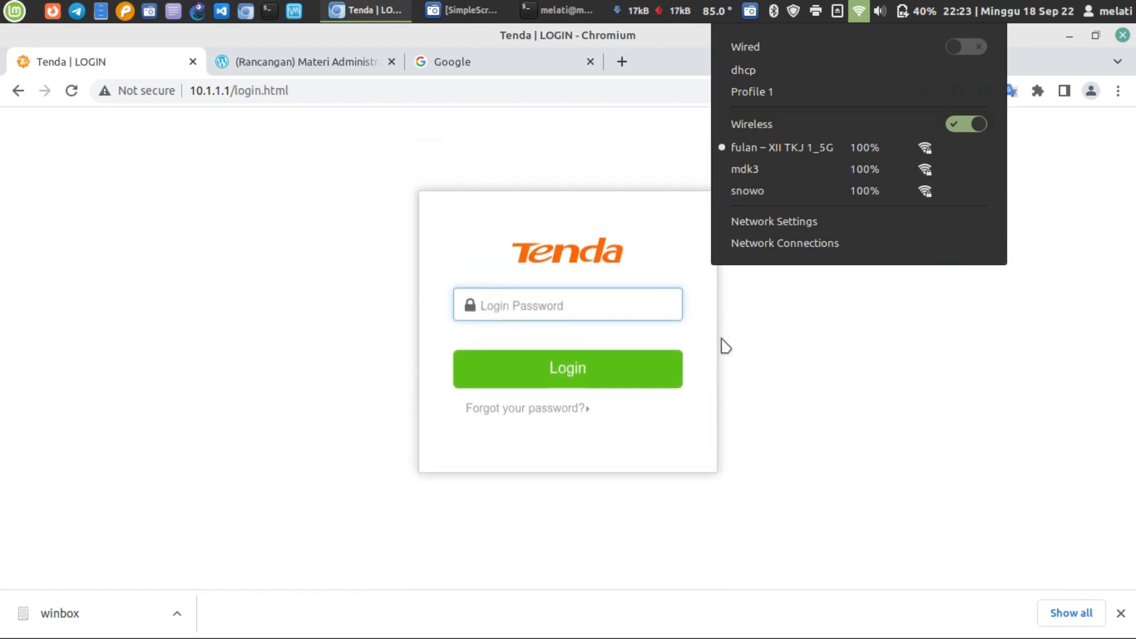
pyautogui.click(760, 385)
pyautogui.click(858, 19)
pyautogui.click(959, 127)
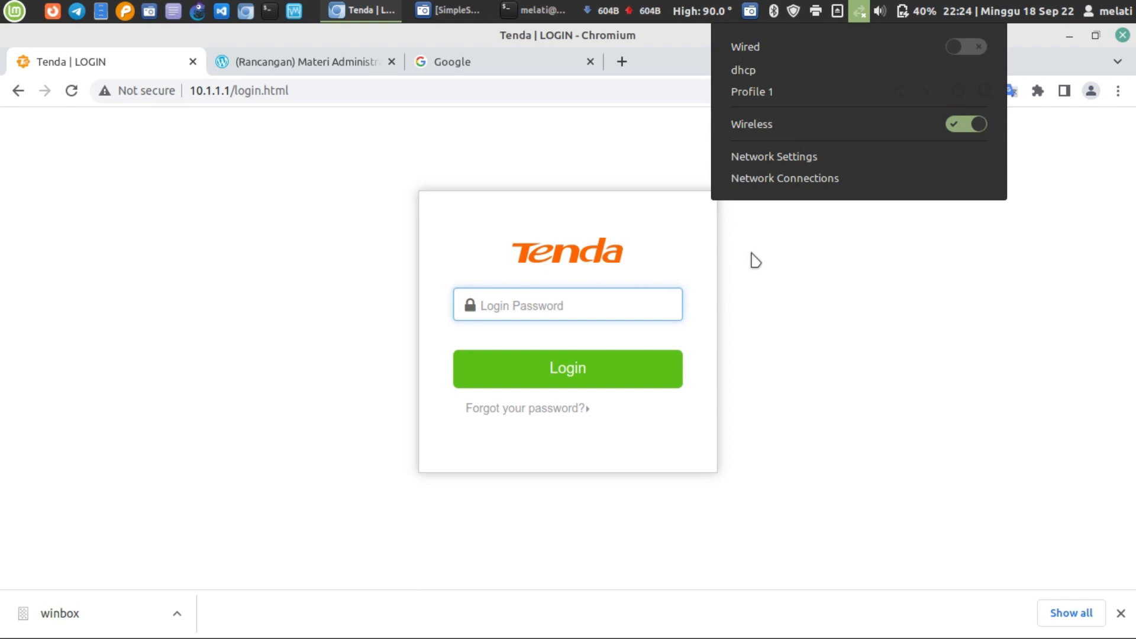
pyautogui.click(802, 295)
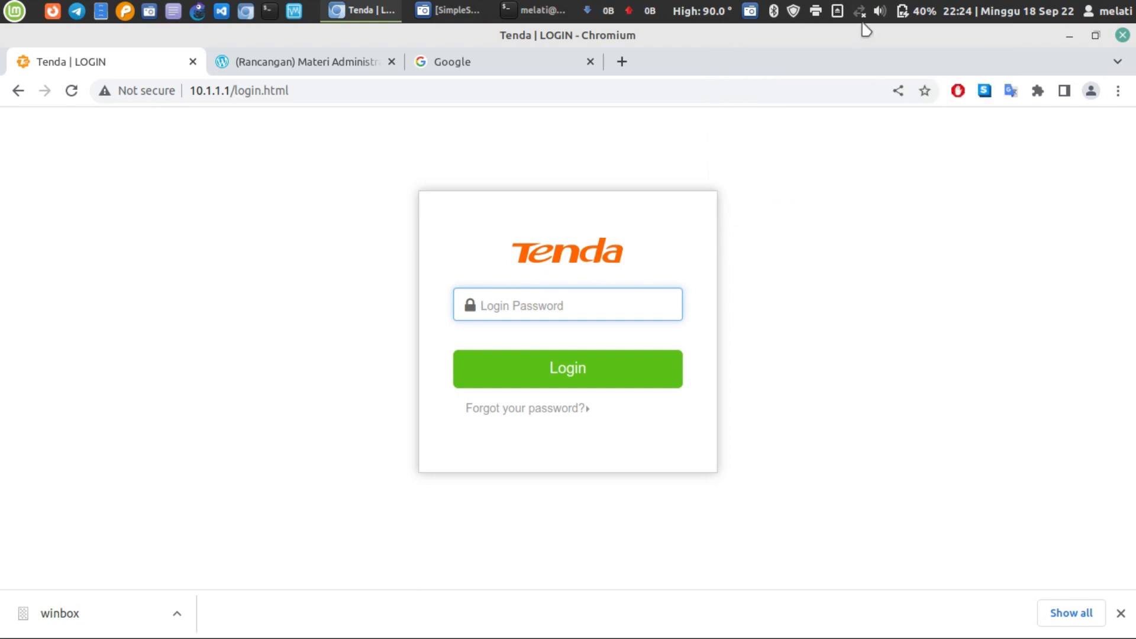
pyautogui.click(860, 18)
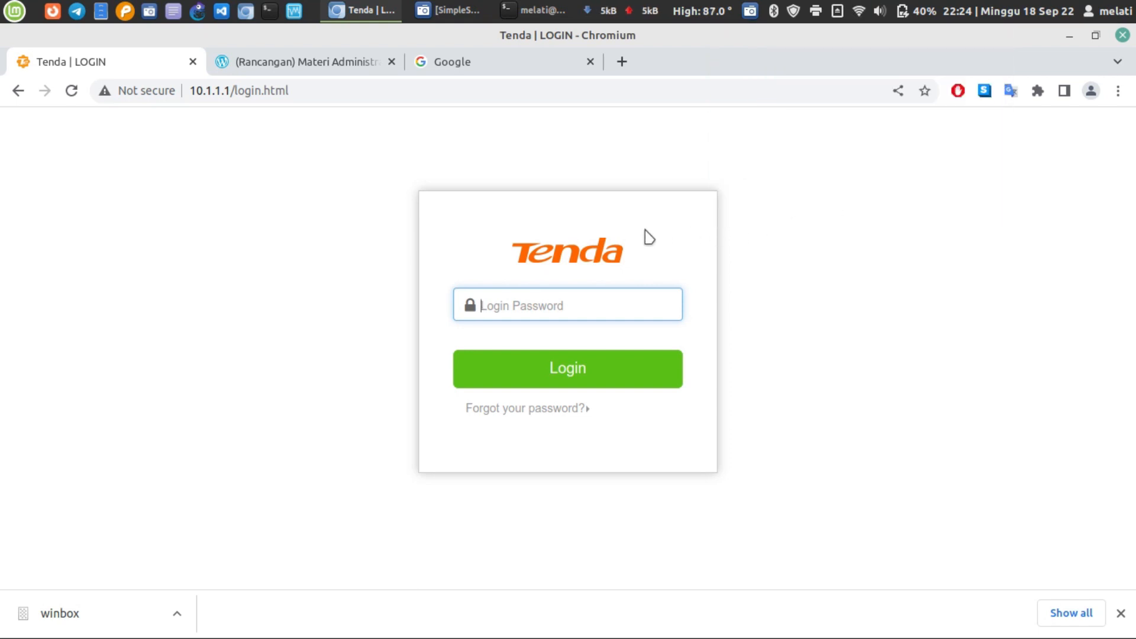
pyautogui.write('admin')
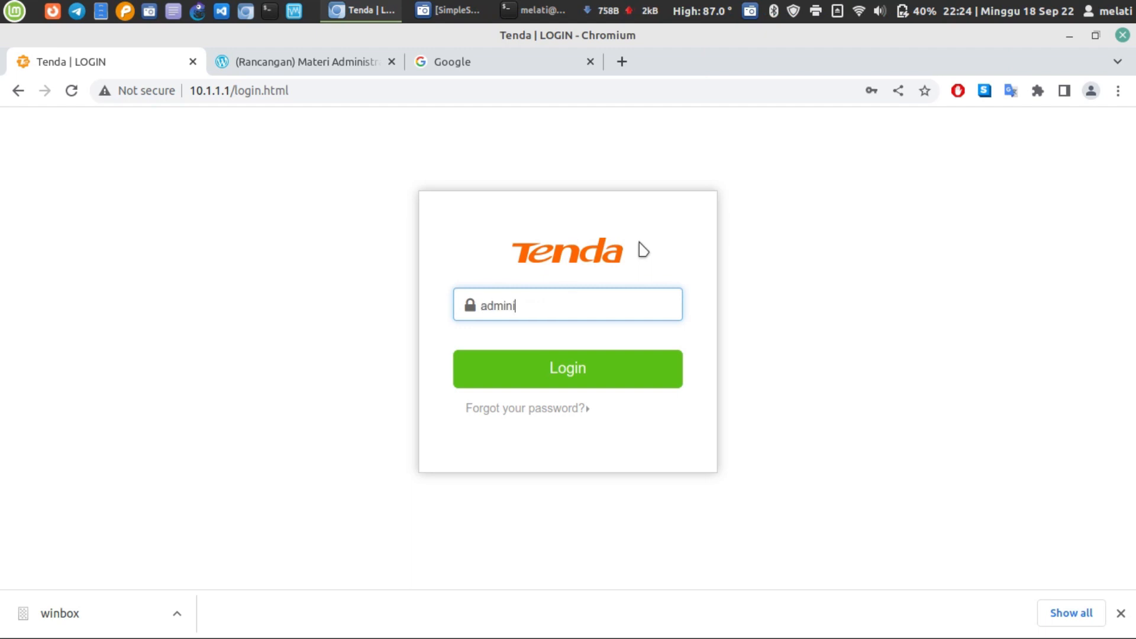
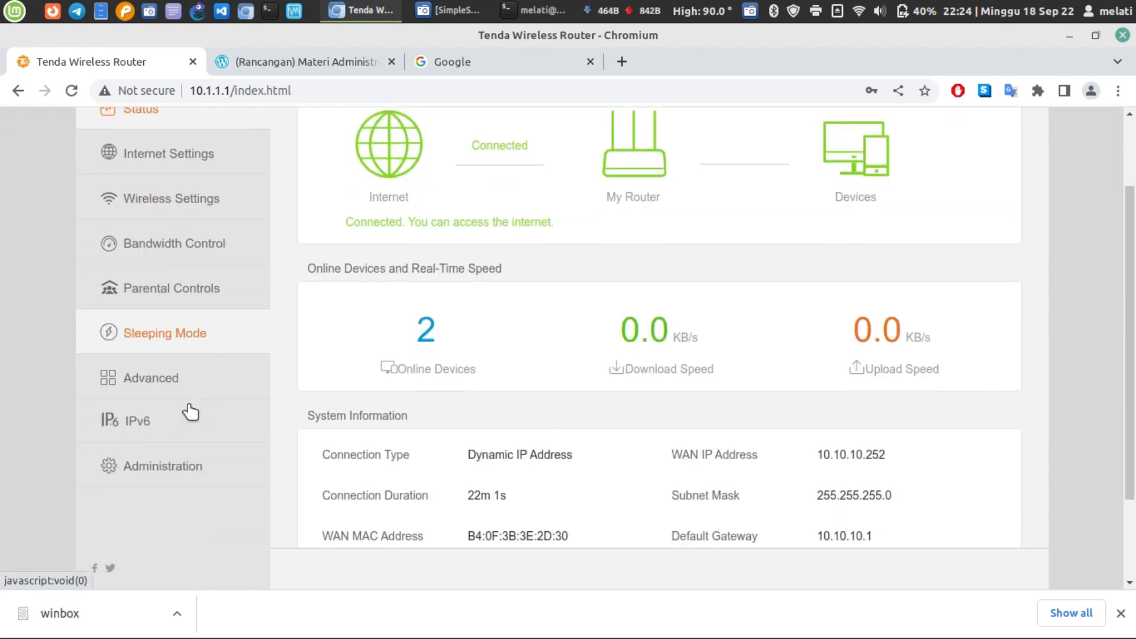
pyautogui.click(190, 353)
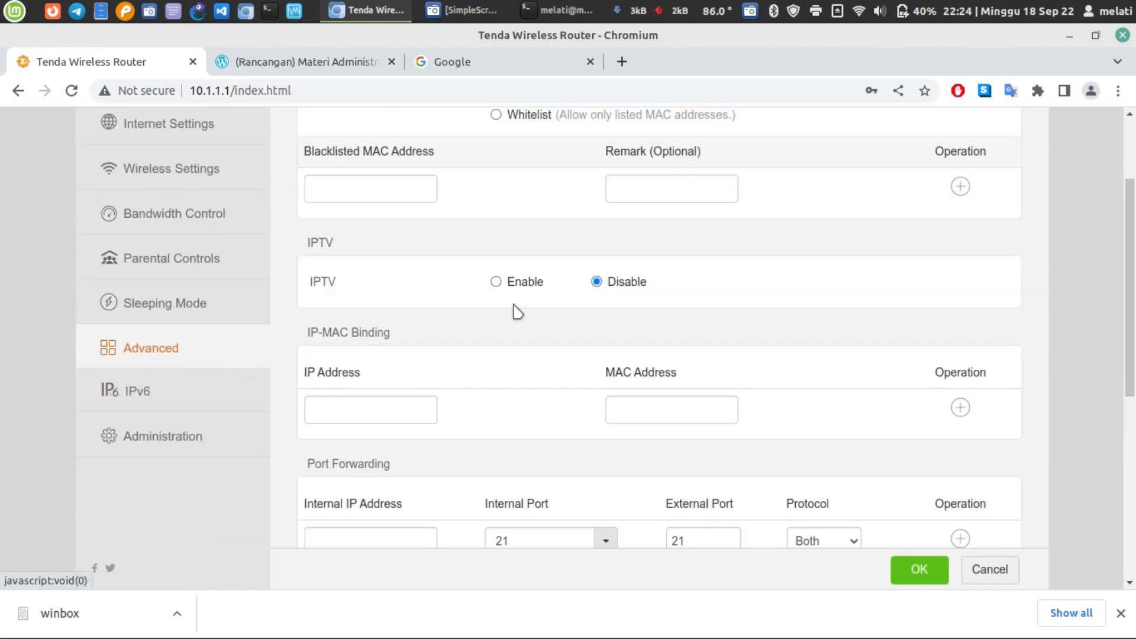
pyautogui.scroll(3, 515, 312)
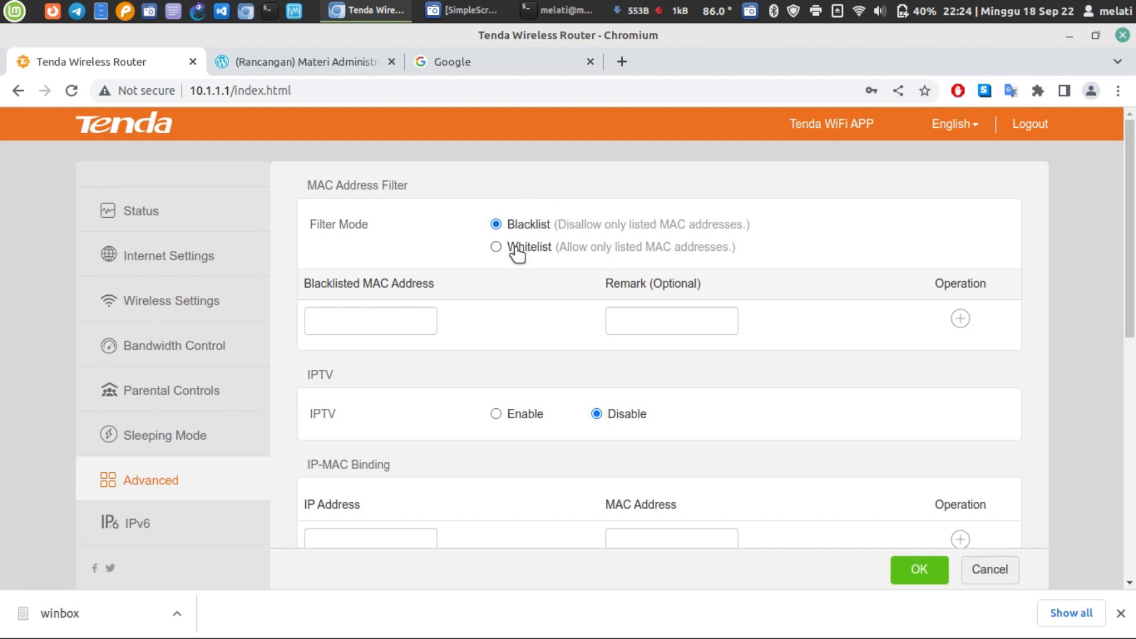
pyautogui.click(397, 320)
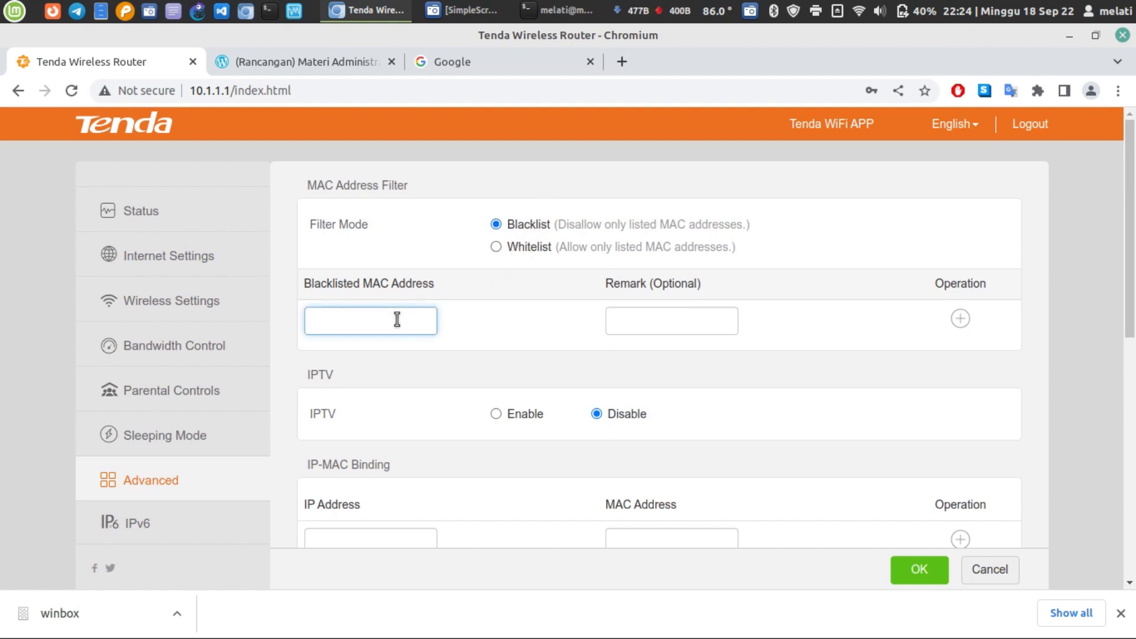
pyautogui.write('60:67:20:2c:51:b2')
pyautogui.click(647, 321)
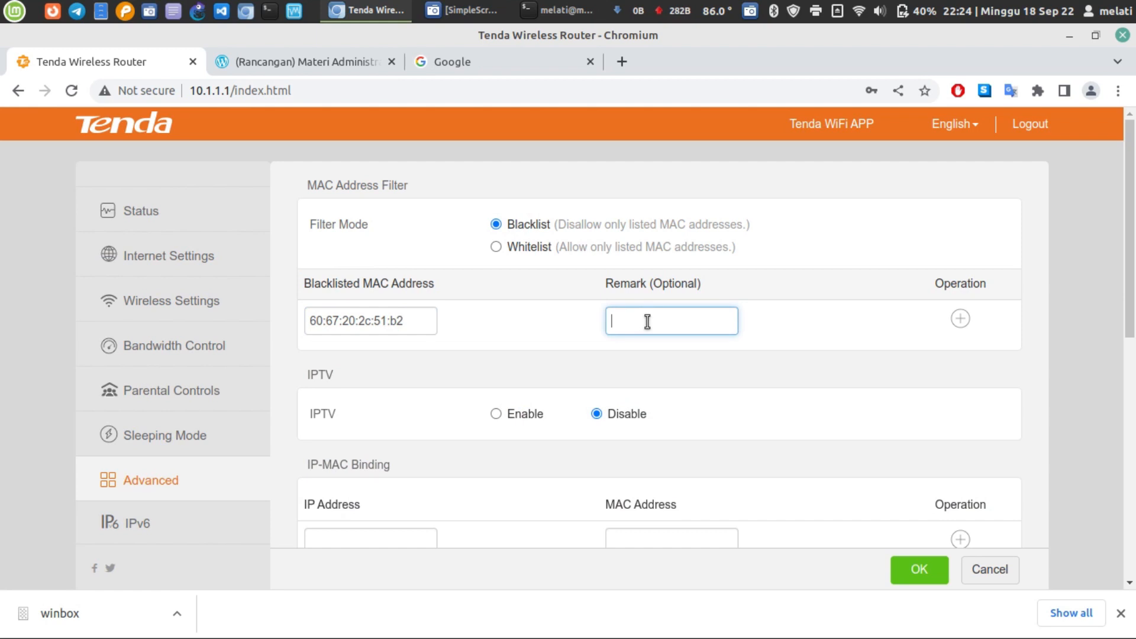
pyautogui.write('admn')
pyautogui.press('BackSpace')
pyautogui.press('BackSpace')
pyautogui.write('wifi')
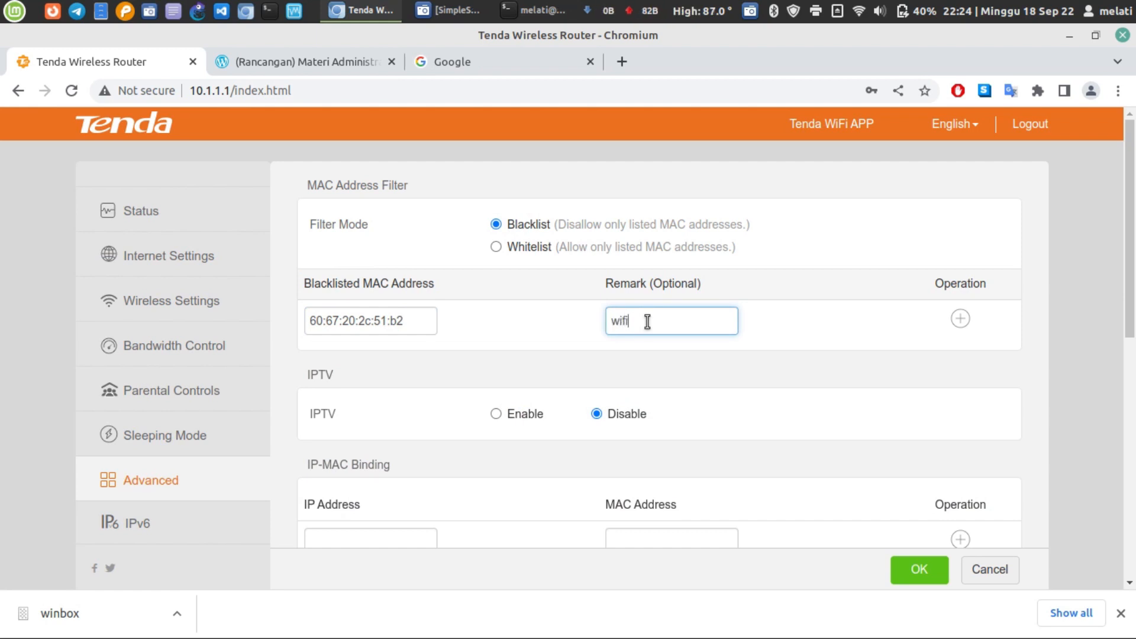
pyautogui.click(920, 571)
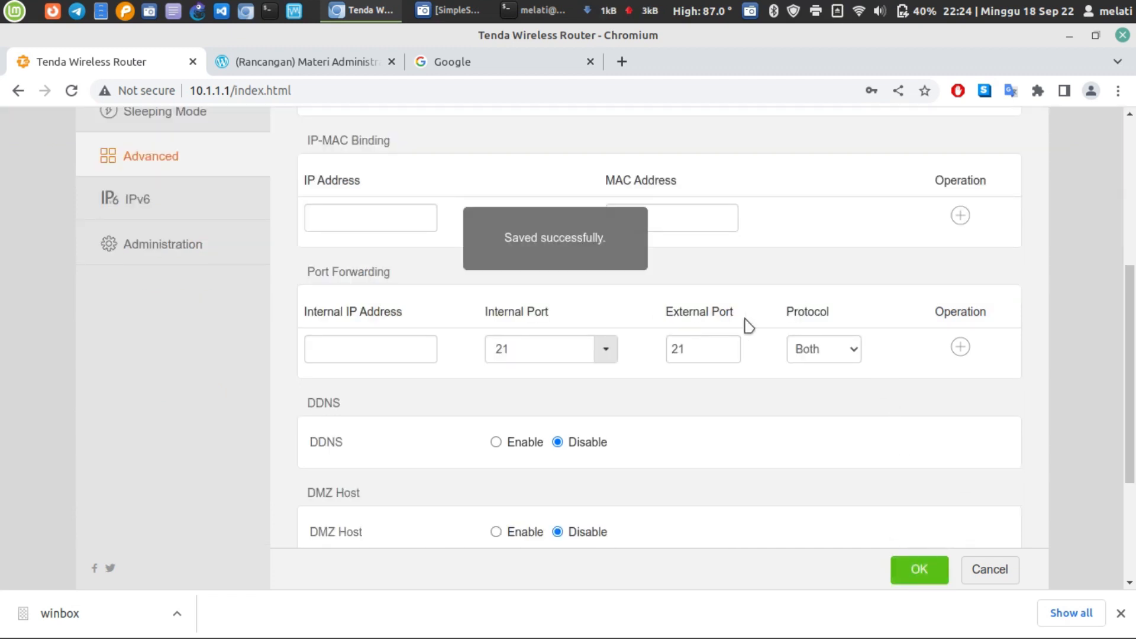
pyautogui.scroll(5, 746, 322)
pyautogui.click(163, 488)
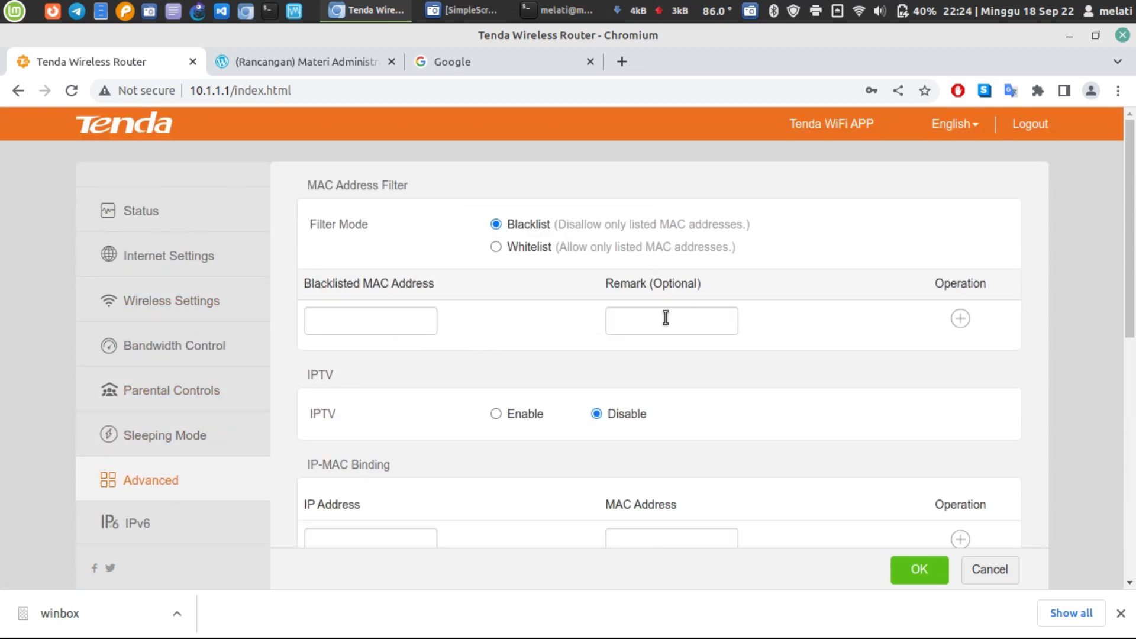
pyautogui.click(961, 320)
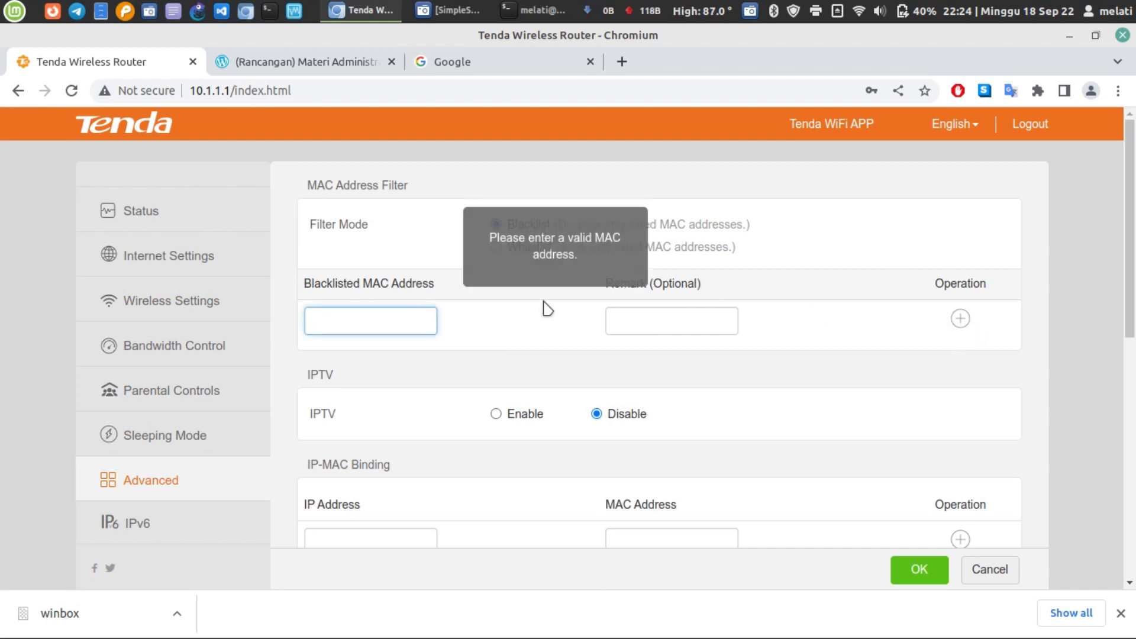
pyautogui.write('60:67:20:2c:51:b2')
pyautogui.click(673, 329)
pyautogui.write('a')
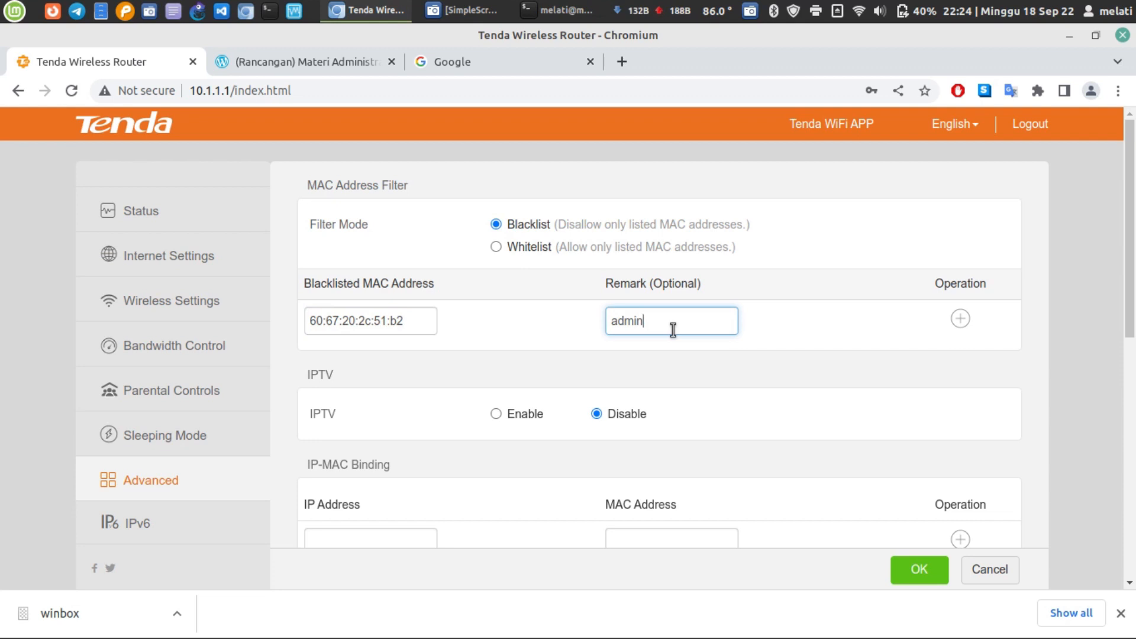
pyautogui.click(961, 319)
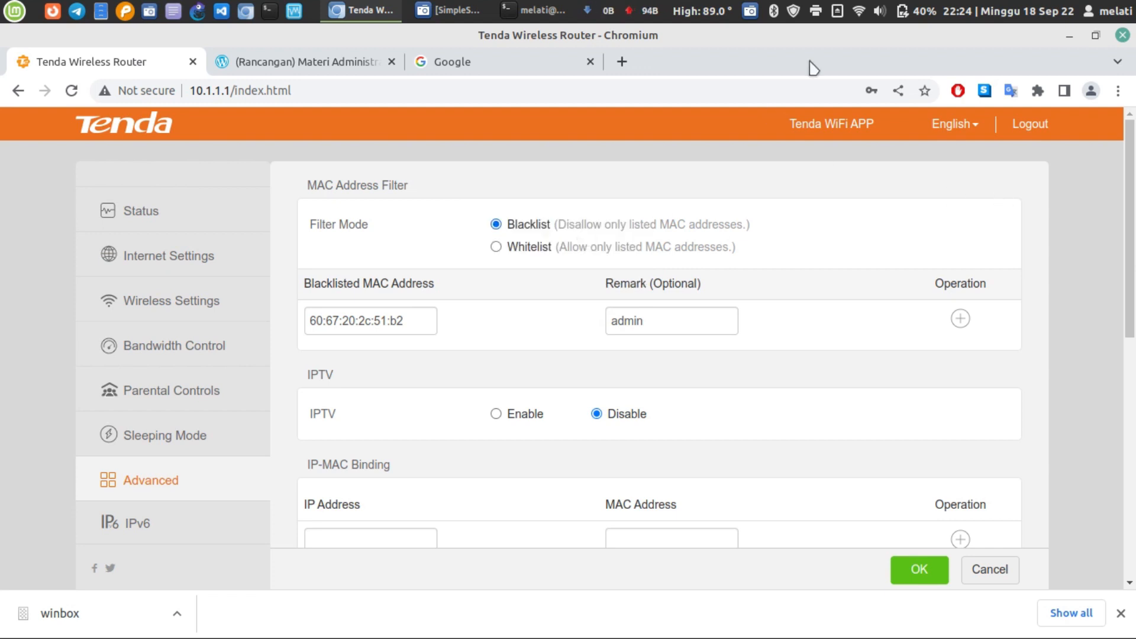
# - Turn off wireless, stay on the wired dhcp connection, and begin entering the router login password
pyautogui.click(858, 10)
pyautogui.click(935, 124)
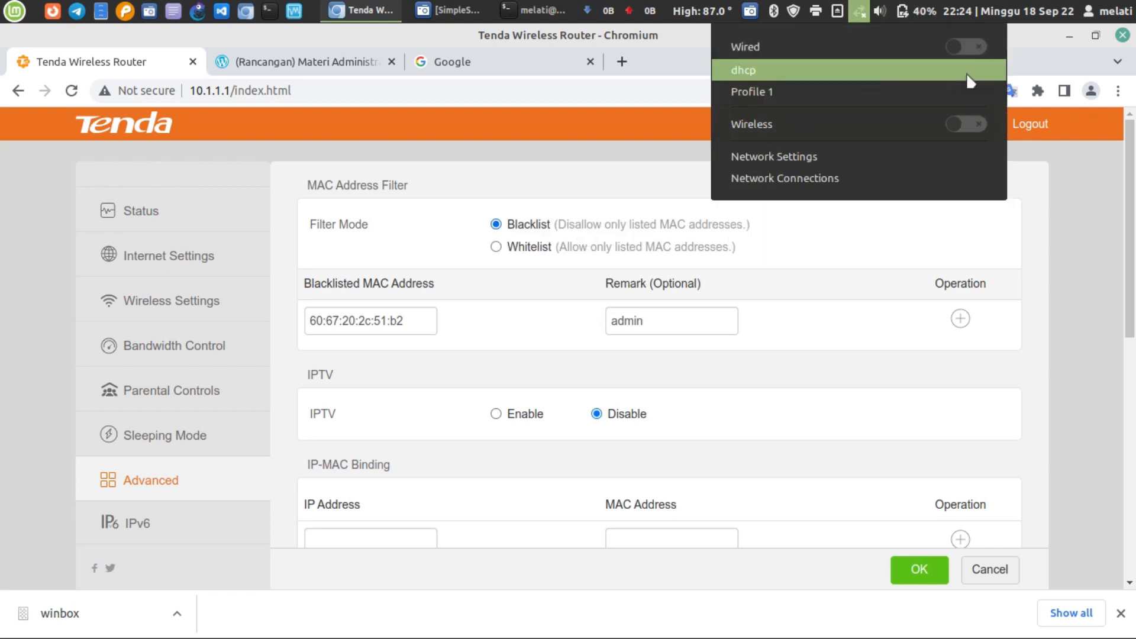
pyautogui.click(967, 73)
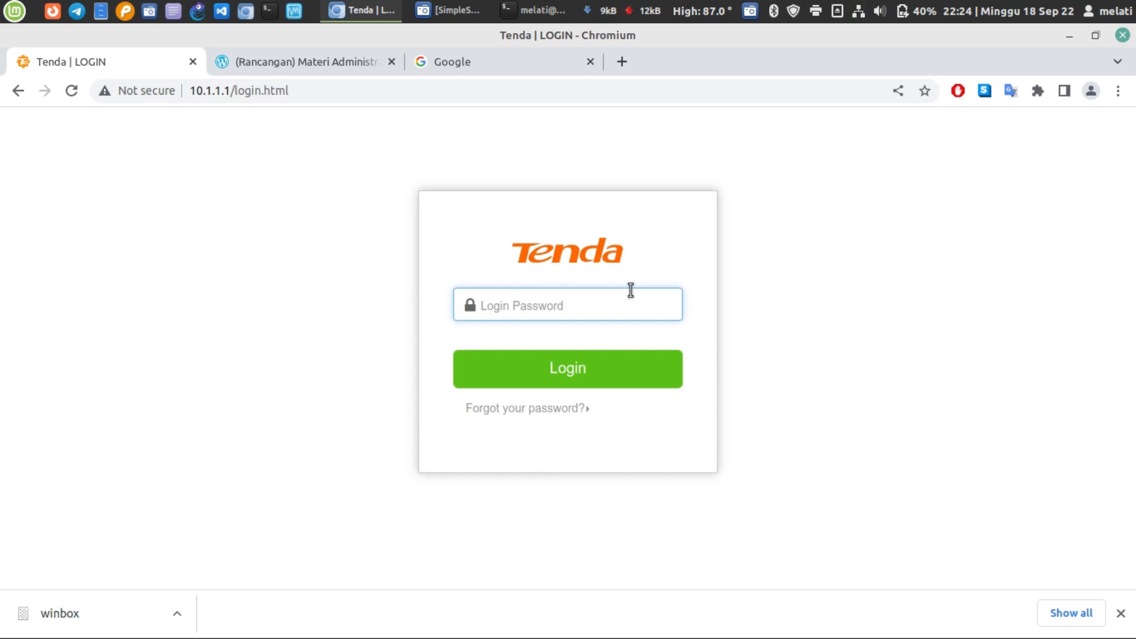
pyautogui.write('adminw')
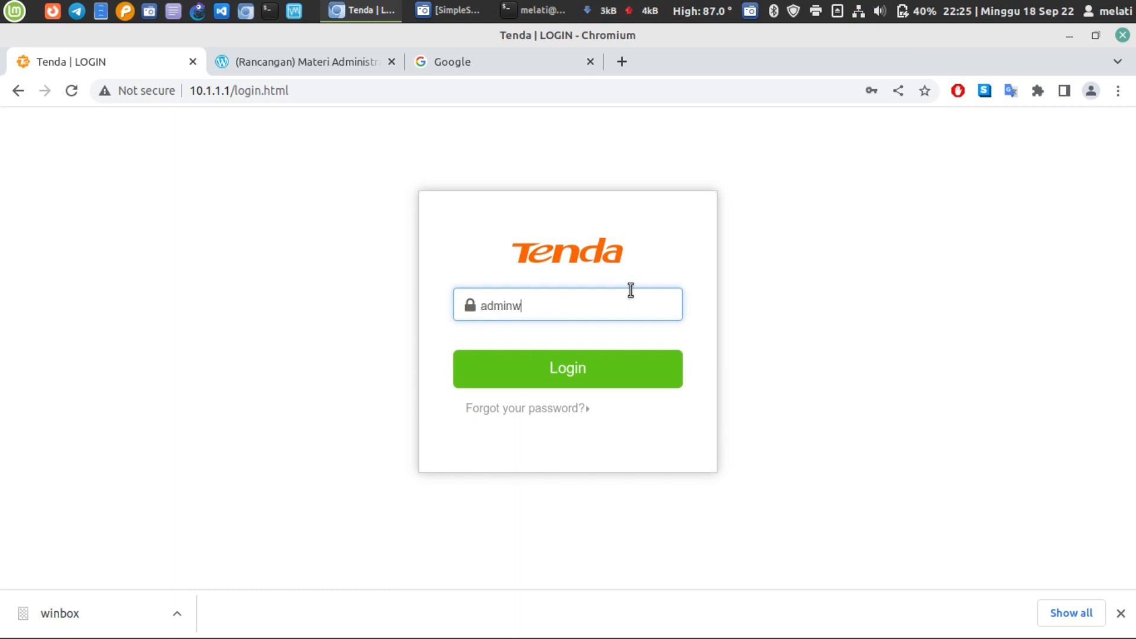
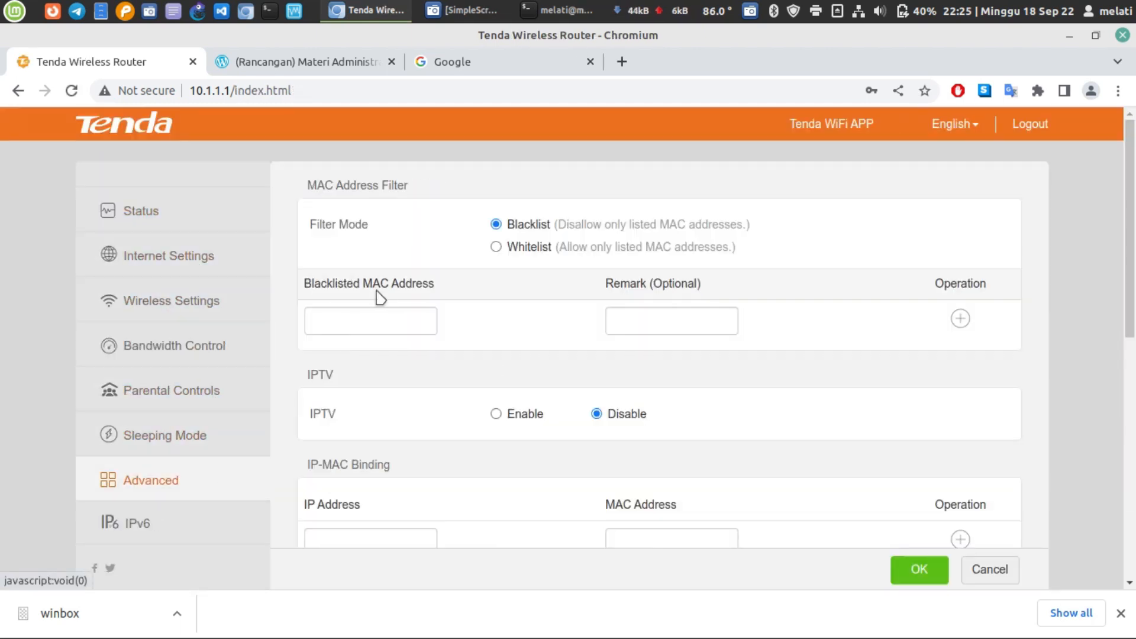
pyautogui.click(414, 321)
pyautogui.write('60:67:20:2c:51:b2')
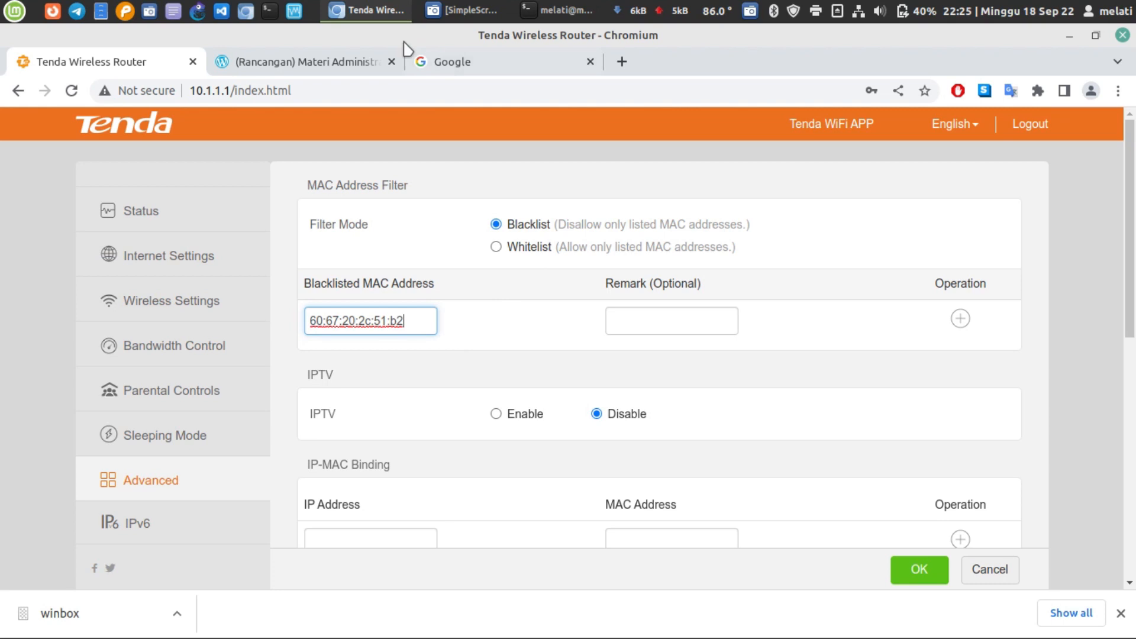
pyautogui.click(562, 10)
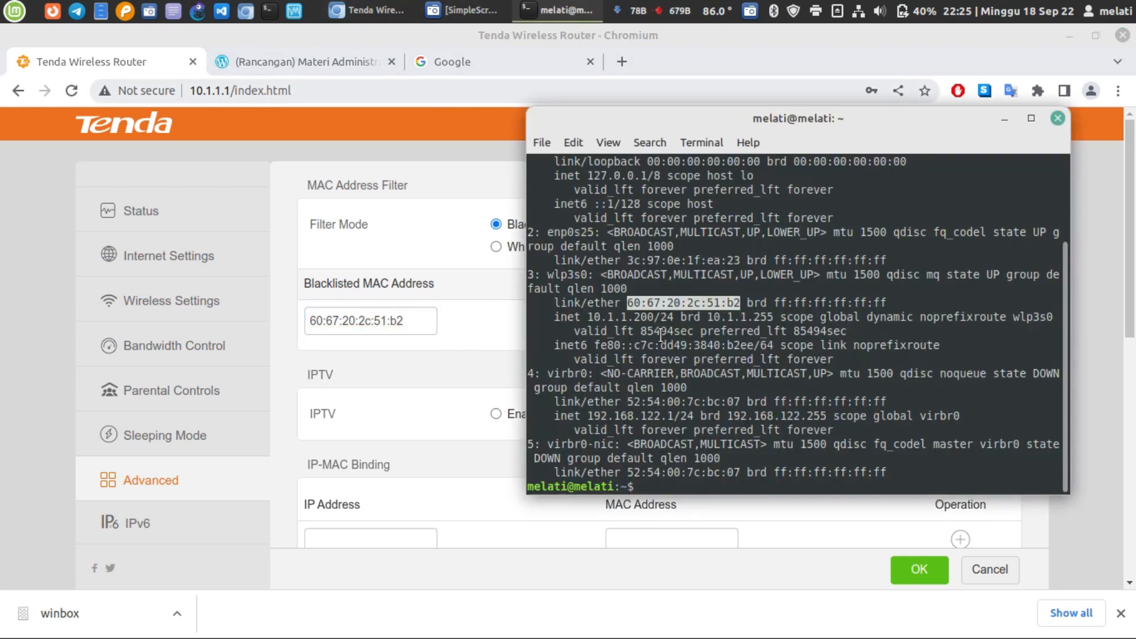
pyautogui.click(473, 362)
pyautogui.click(674, 321)
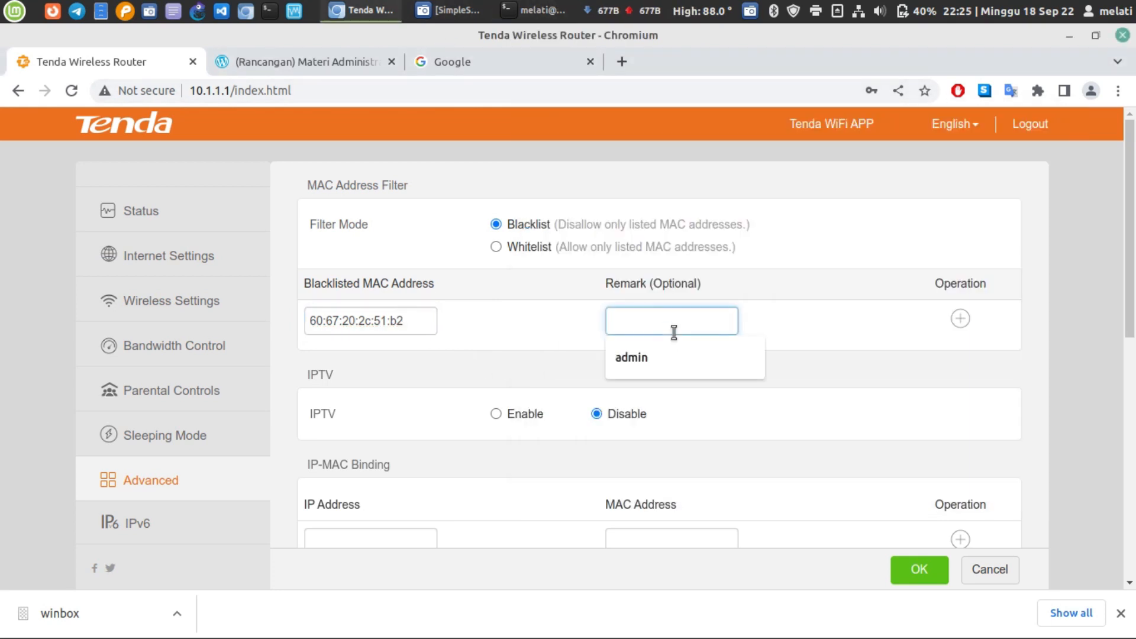
pyautogui.click(683, 357)
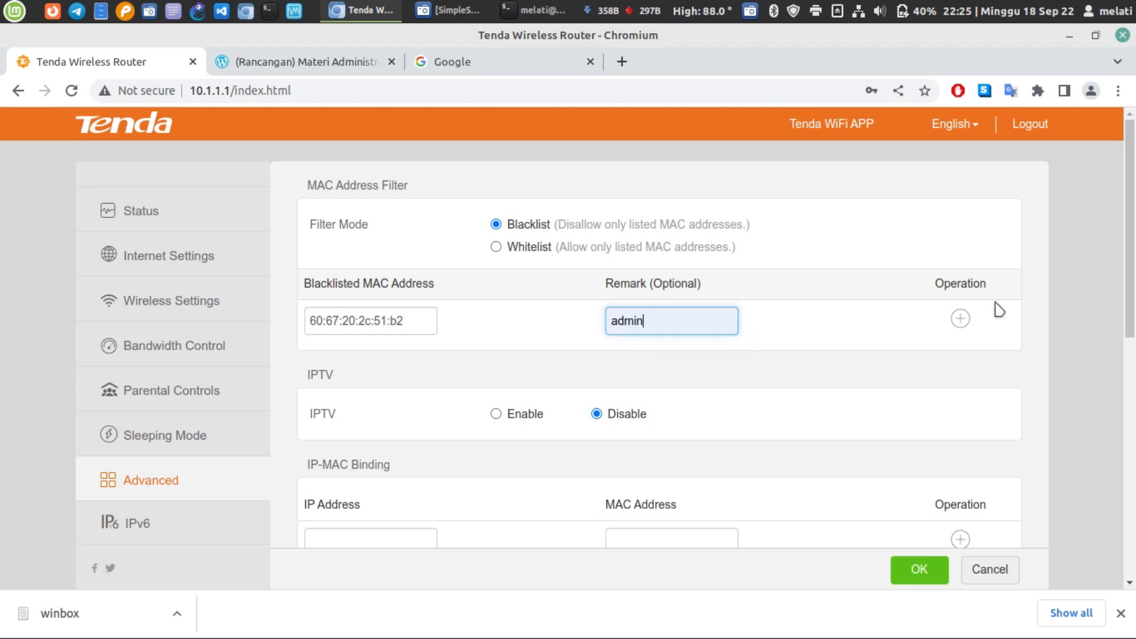
pyautogui.click(961, 320)
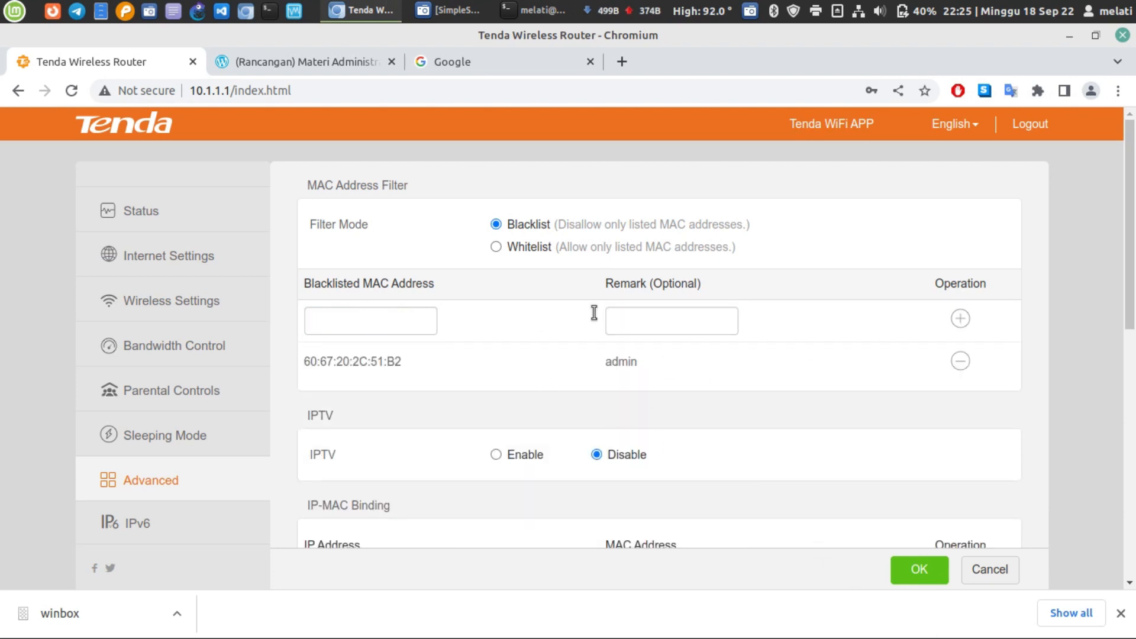
pyautogui.click(905, 571)
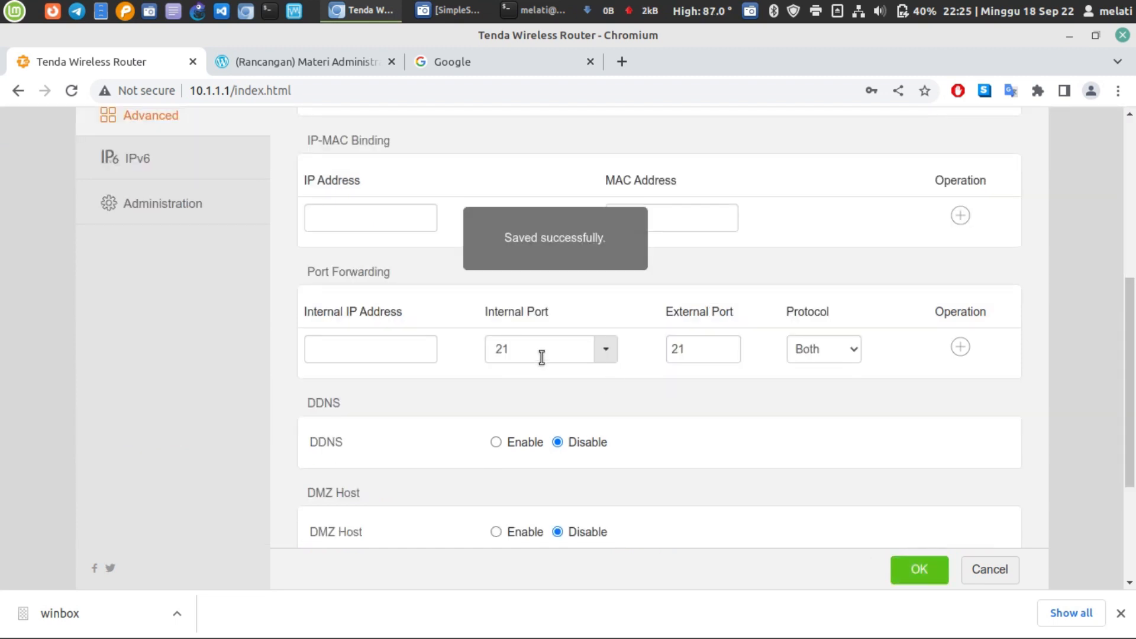
pyautogui.click(858, 11)
# - Disconnect the wired connection, switch wireless on and back off, then return to the lesson-plan page
pyautogui.click(968, 52)
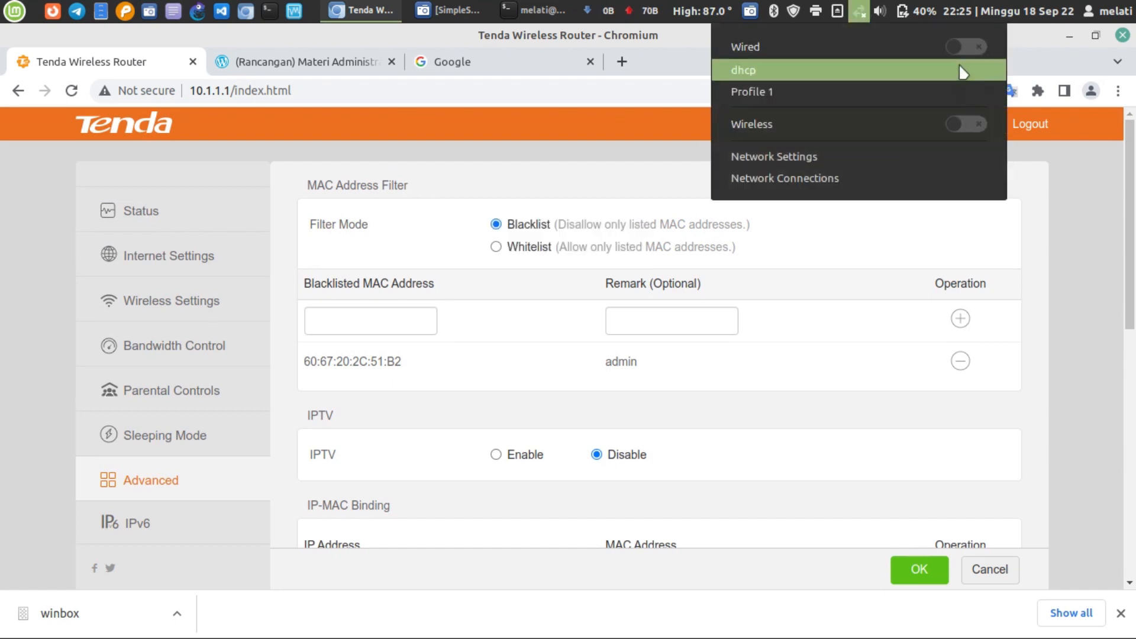
pyautogui.click(957, 123)
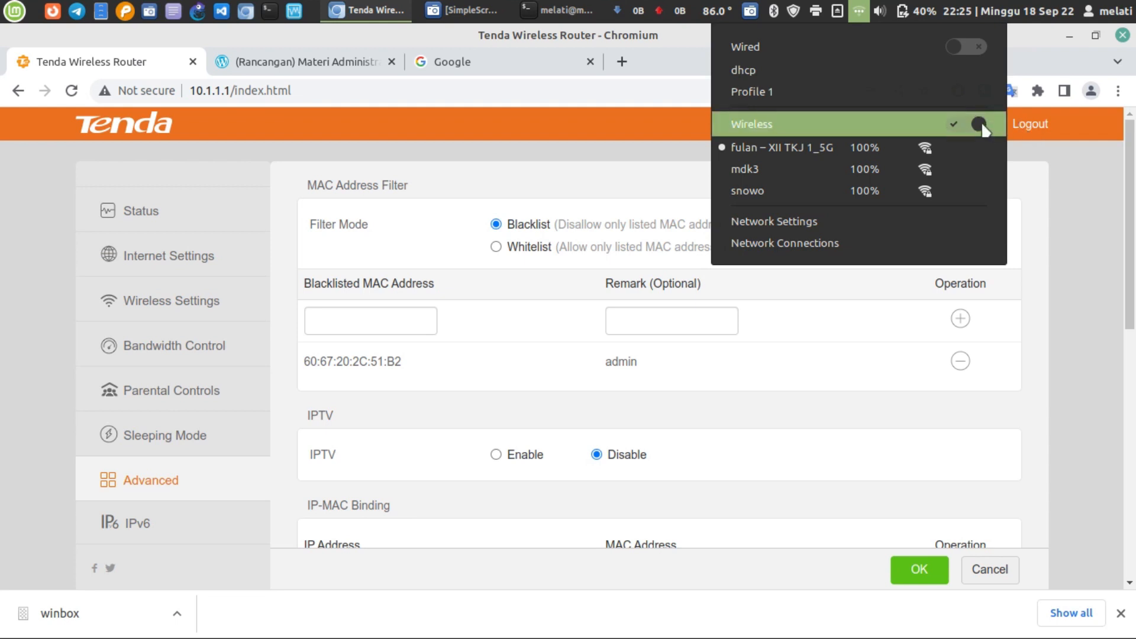
pyautogui.click(1048, 230)
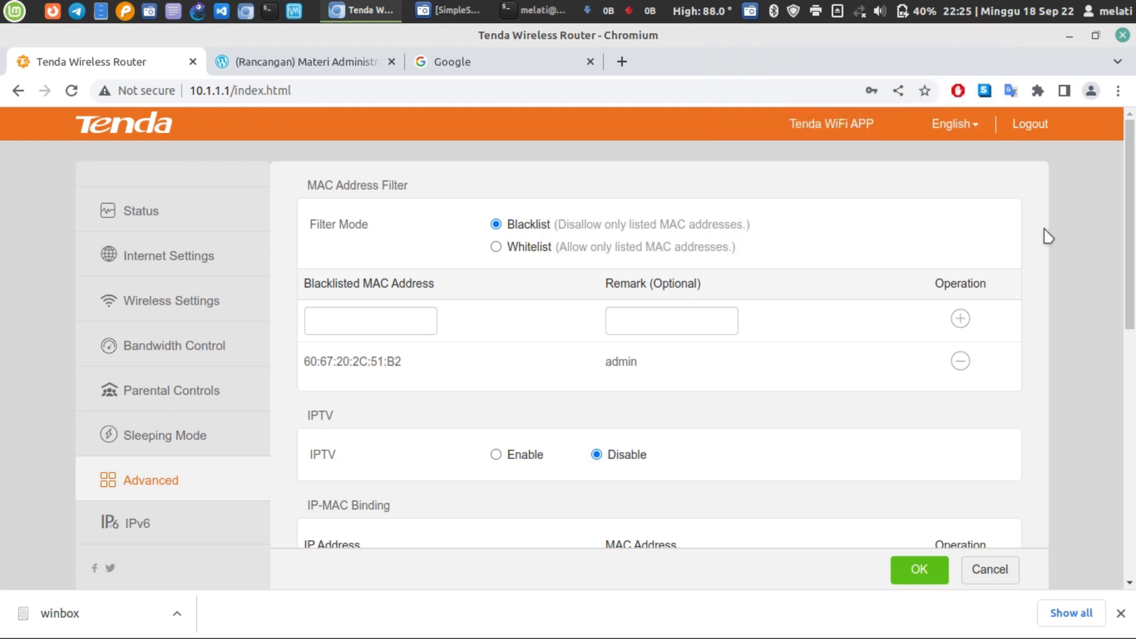
pyautogui.click(355, 62)
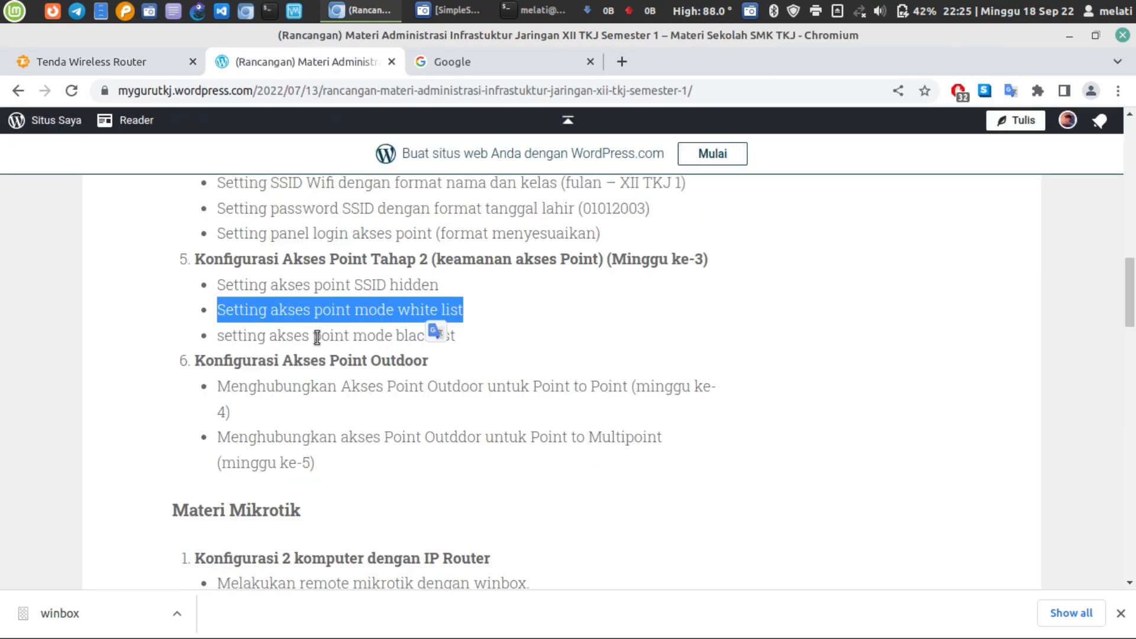
# - Review the hidden-SSID task in the lesson plan, then return to the router admin page
pyautogui.click(289, 302)
pyautogui.tripleClick(284, 285)
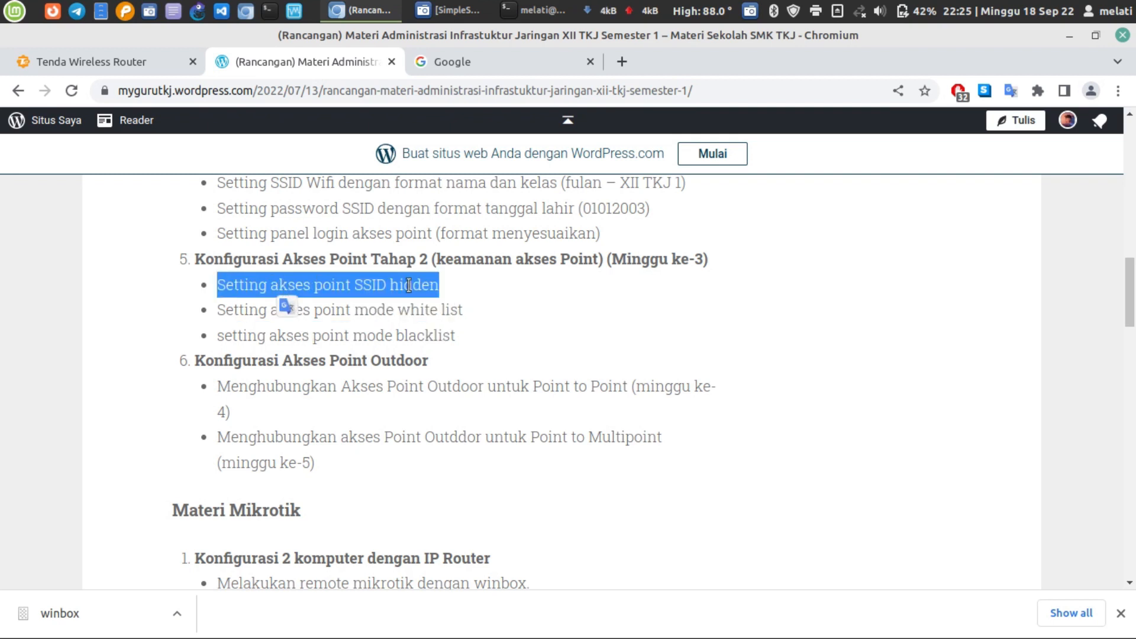
pyautogui.click(651, 305)
pyautogui.click(858, 11)
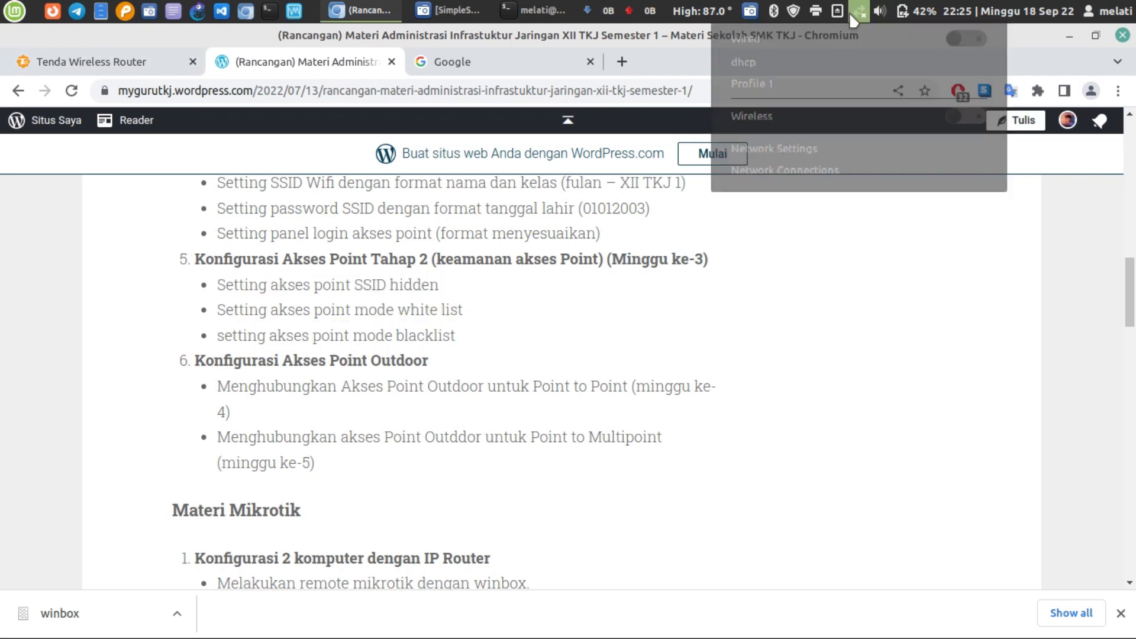
pyautogui.click(119, 59)
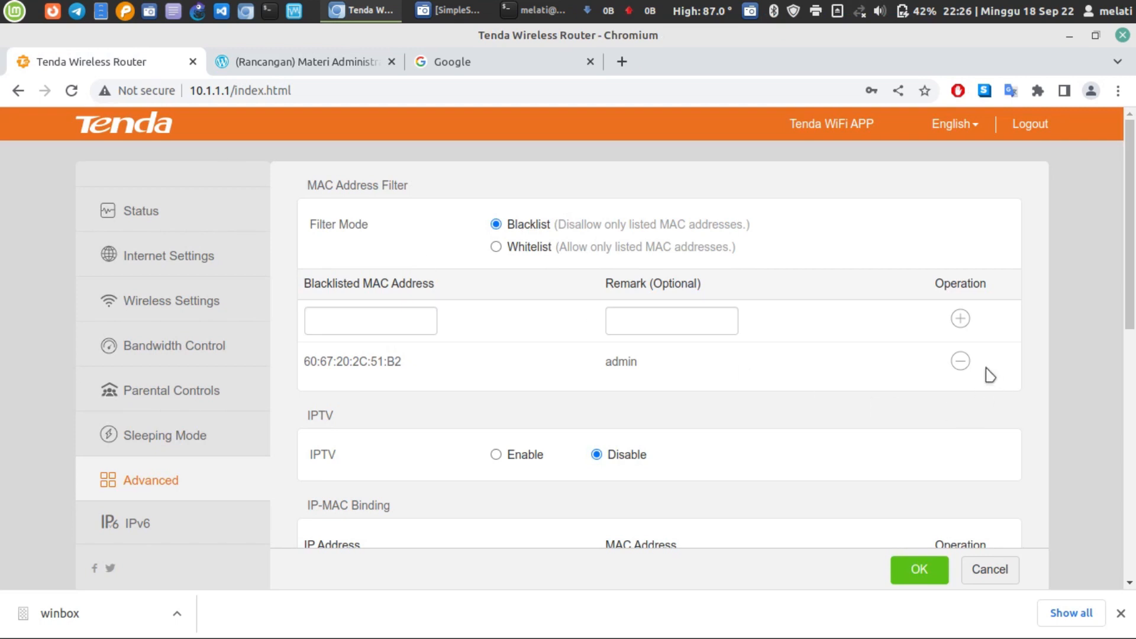
# - Delete the blacklisted MAC entry and save the now-empty MAC filter
pyautogui.click(960, 360)
pyautogui.scroll(-5, 857, 444)
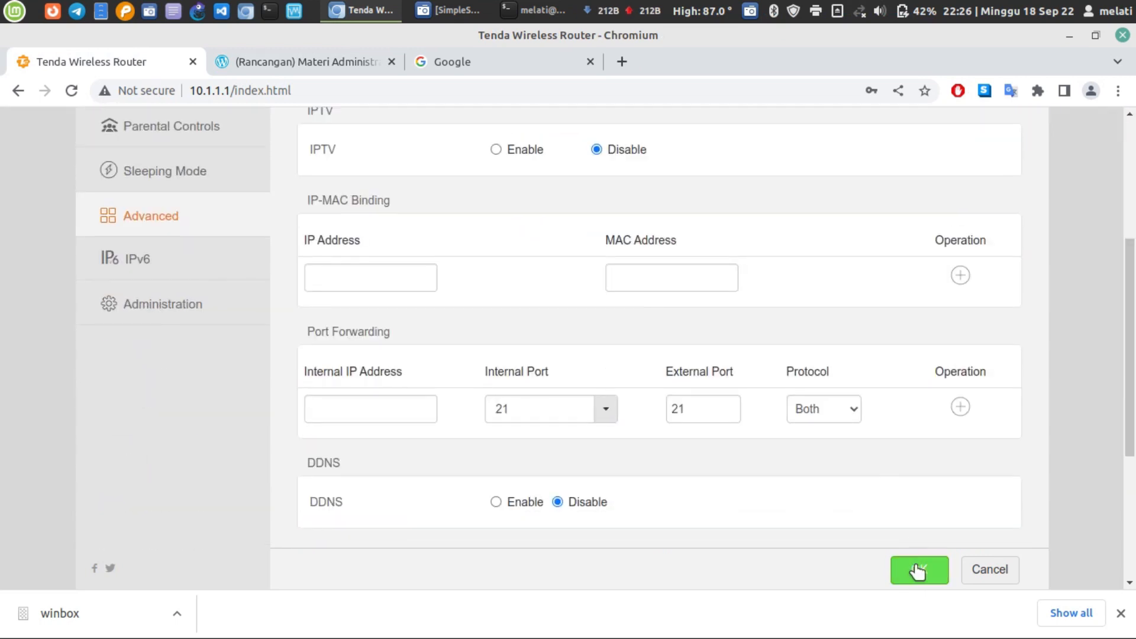
pyautogui.click(918, 567)
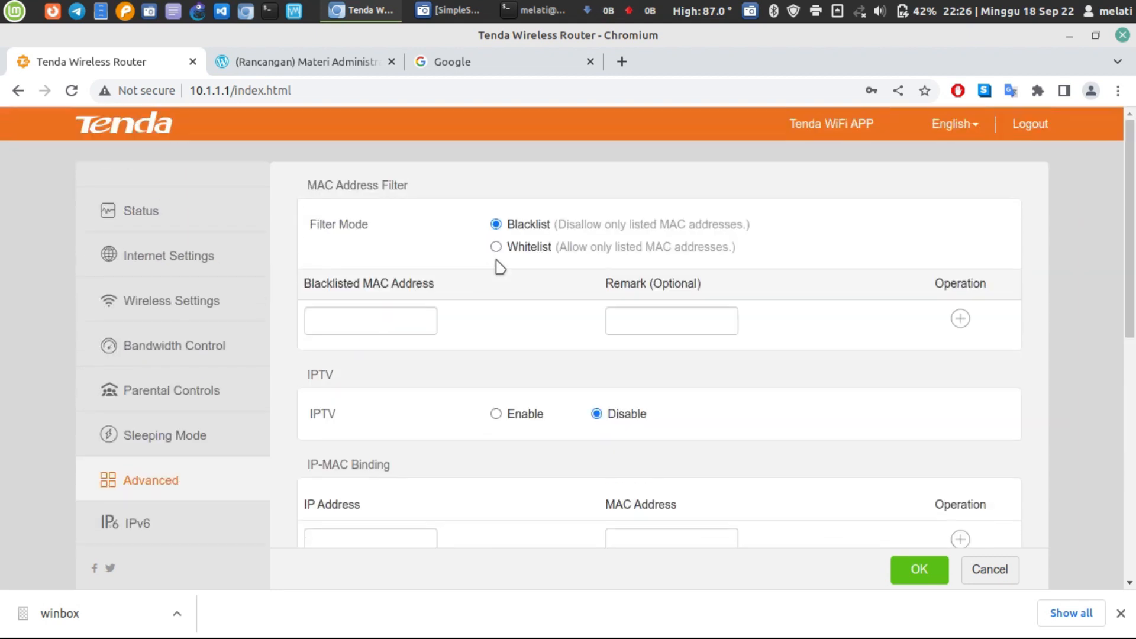
pyautogui.click(182, 299)
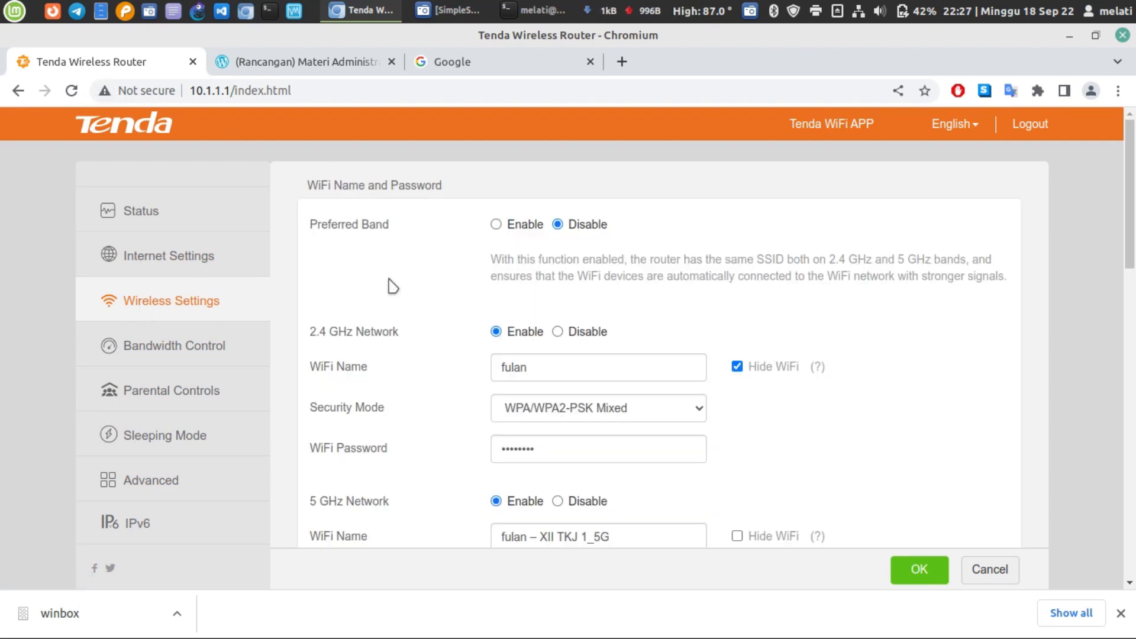
# - Set Hide WiFi on the 2.4 GHz network fulan and check its password
pyautogui.scroll(-2, 392, 285)
pyautogui.click(546, 239)
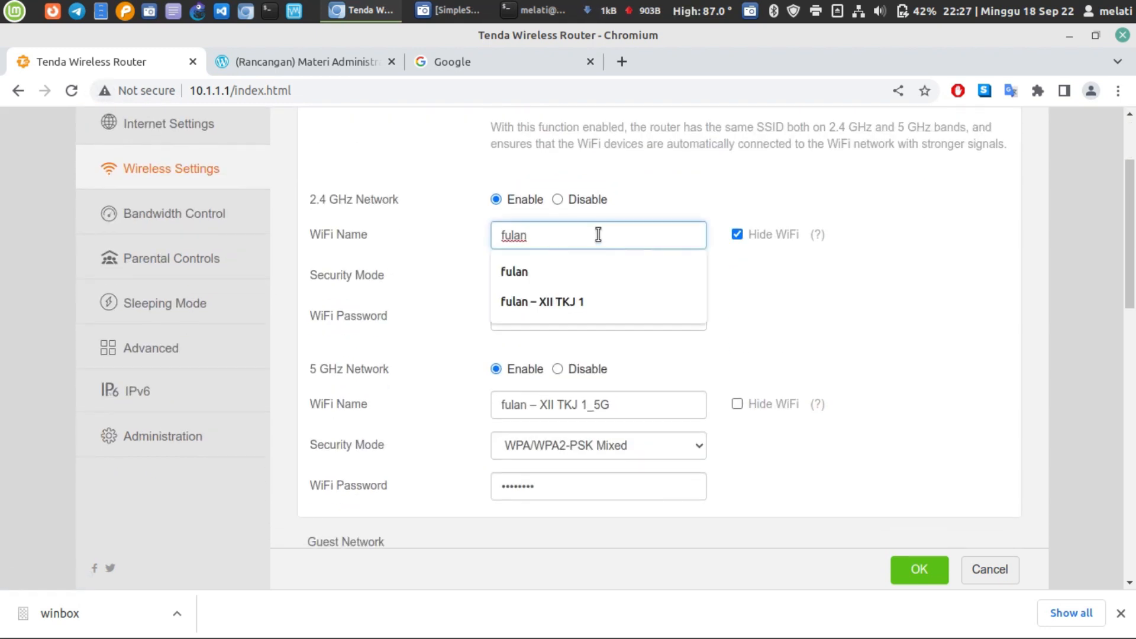
pyautogui.click(799, 350)
pyautogui.click(737, 237)
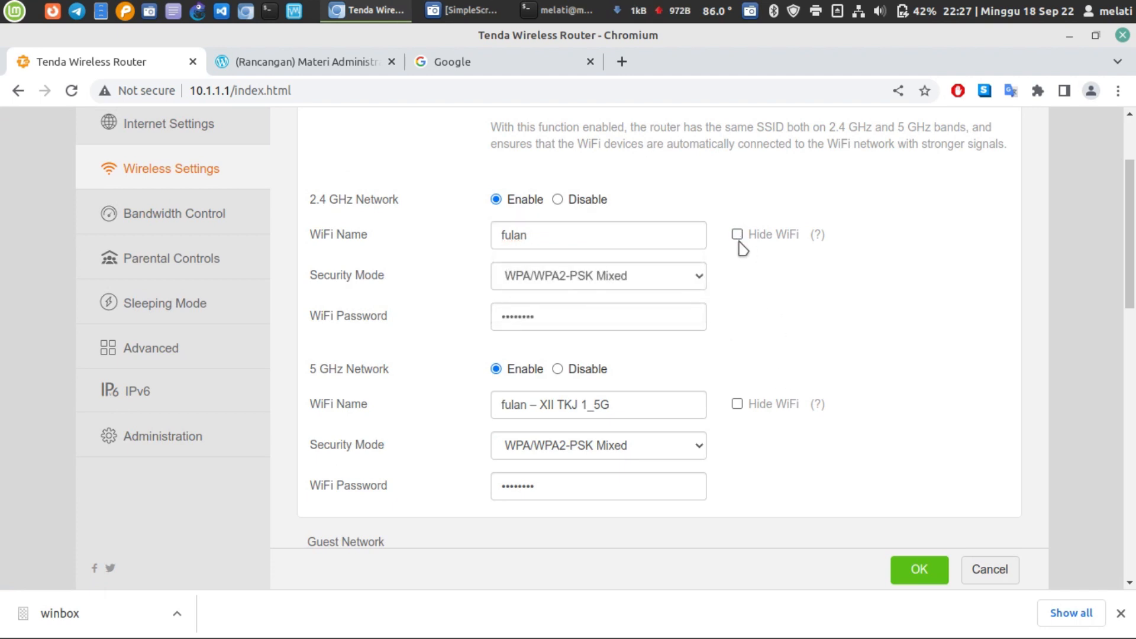
pyautogui.scroll(2, 742, 247)
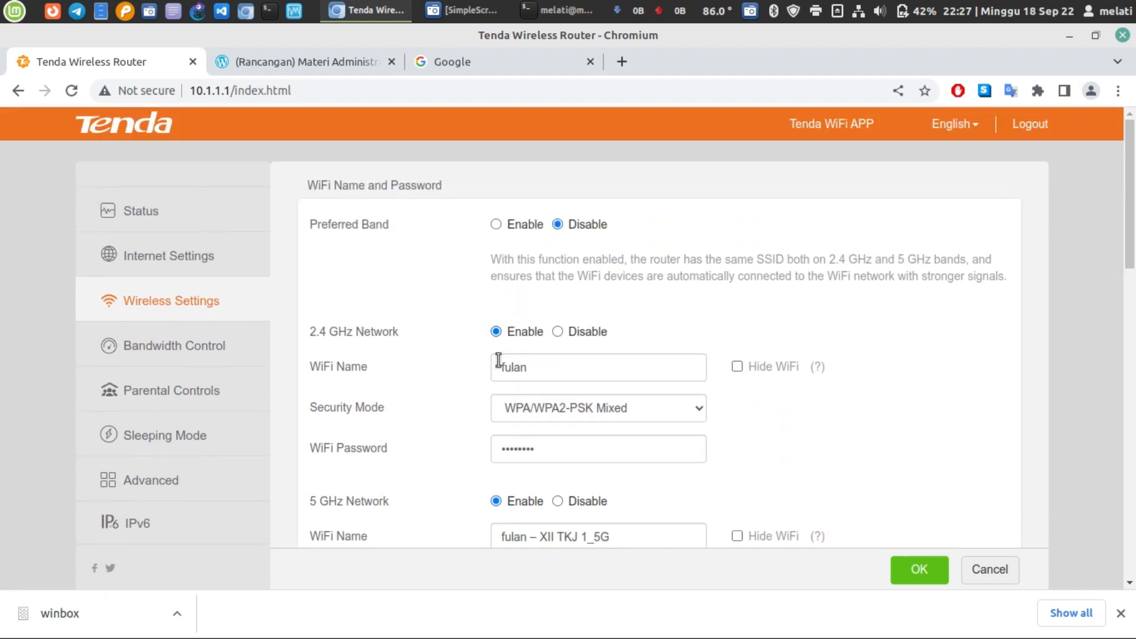
pyautogui.doubleClick(552, 372)
pyautogui.click(662, 322)
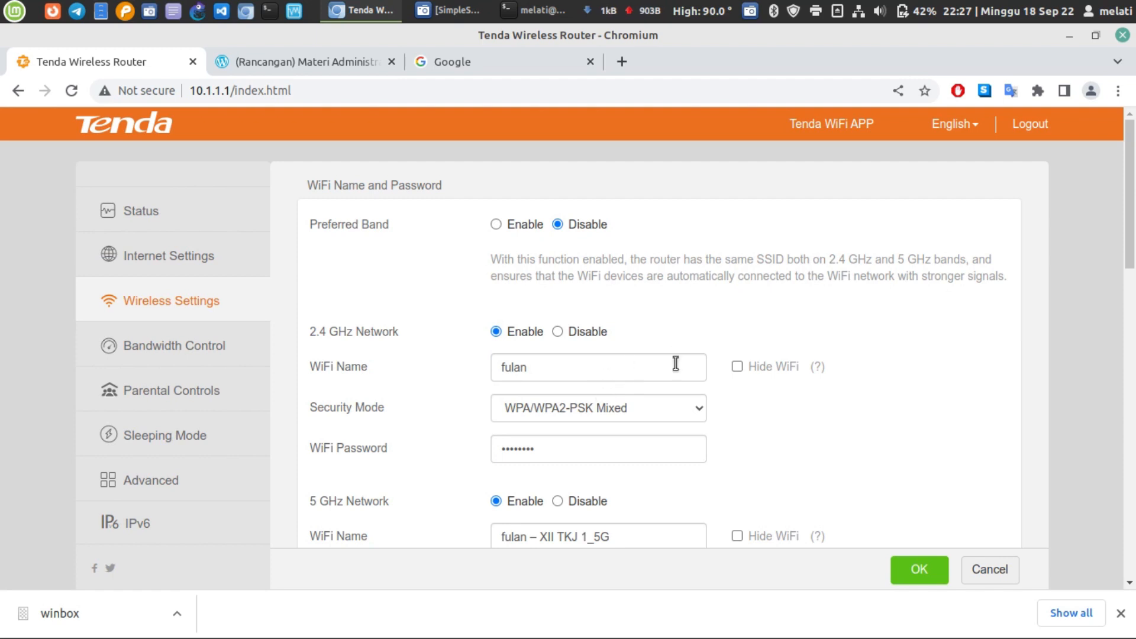
pyautogui.click(737, 367)
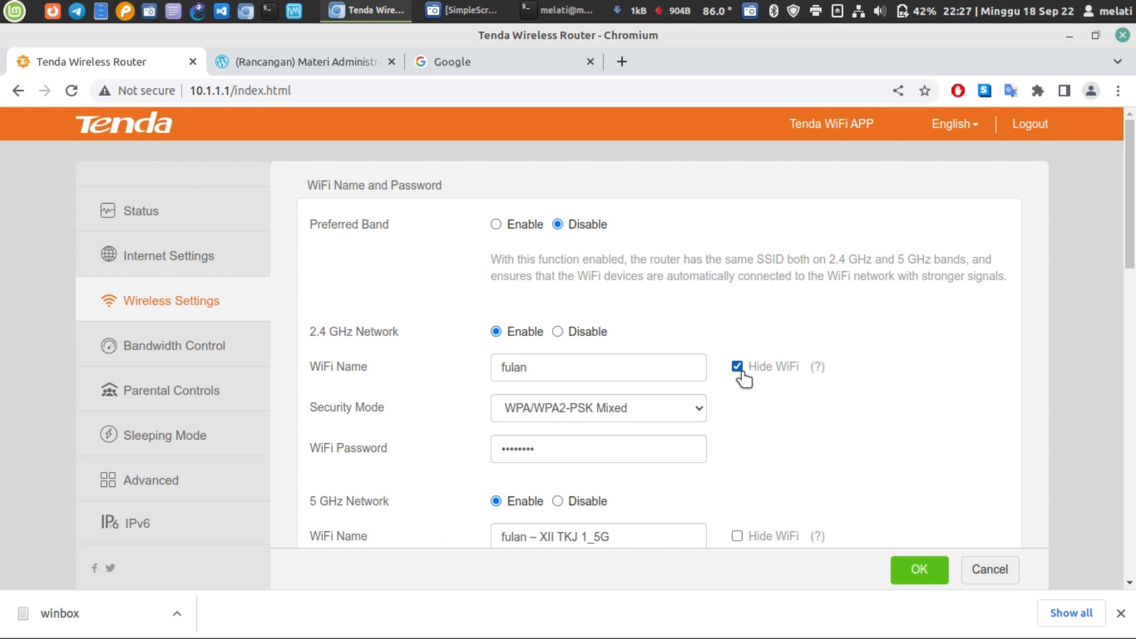
pyautogui.click(623, 459)
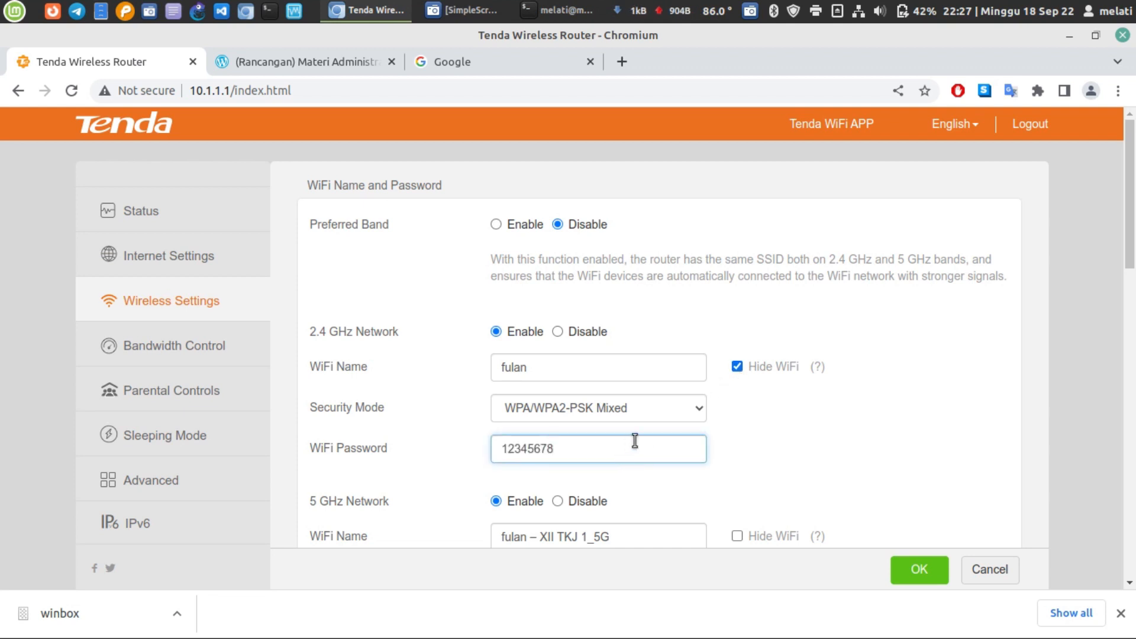
# - Disable the 5 GHz network and save the wireless settings
pyautogui.scroll(-3, 630, 436)
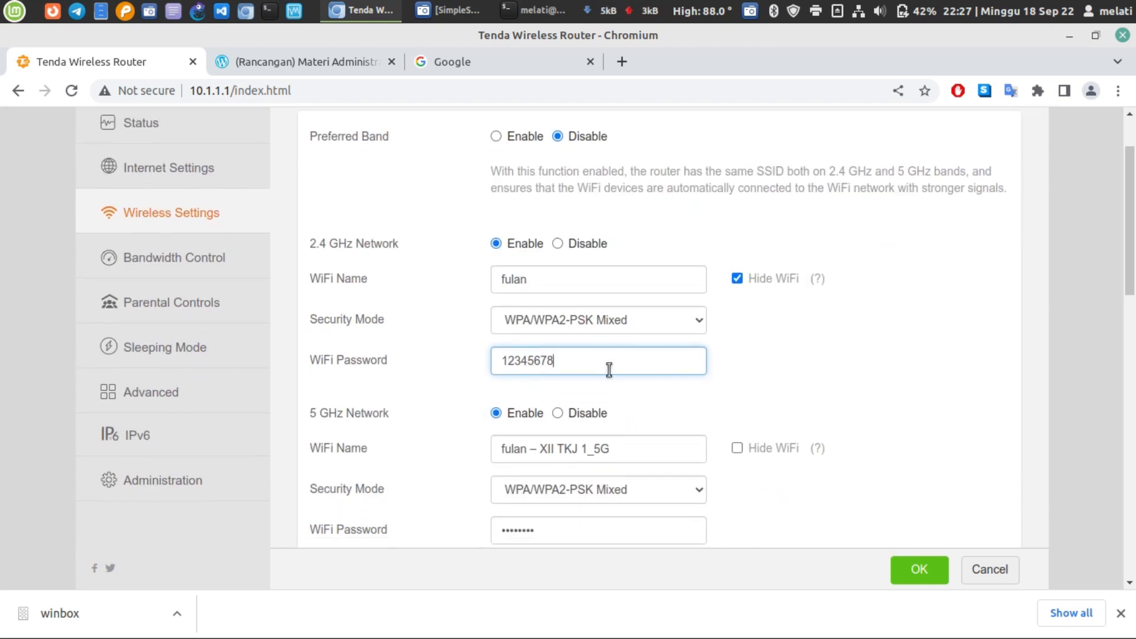
pyautogui.scroll(-3, 648, 395)
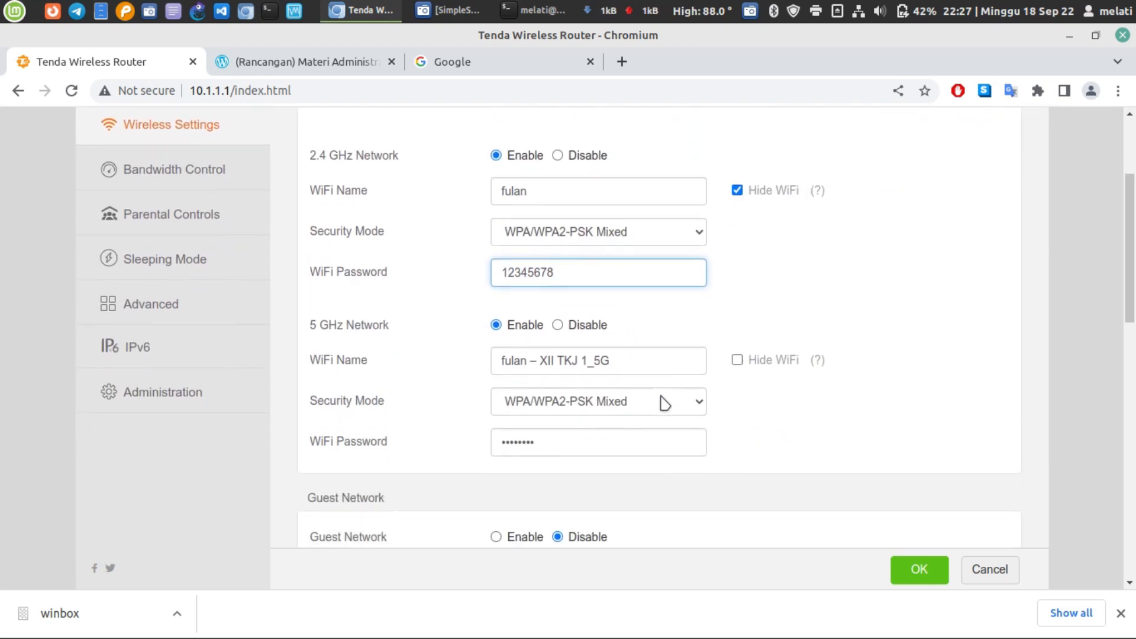
pyautogui.click(558, 324)
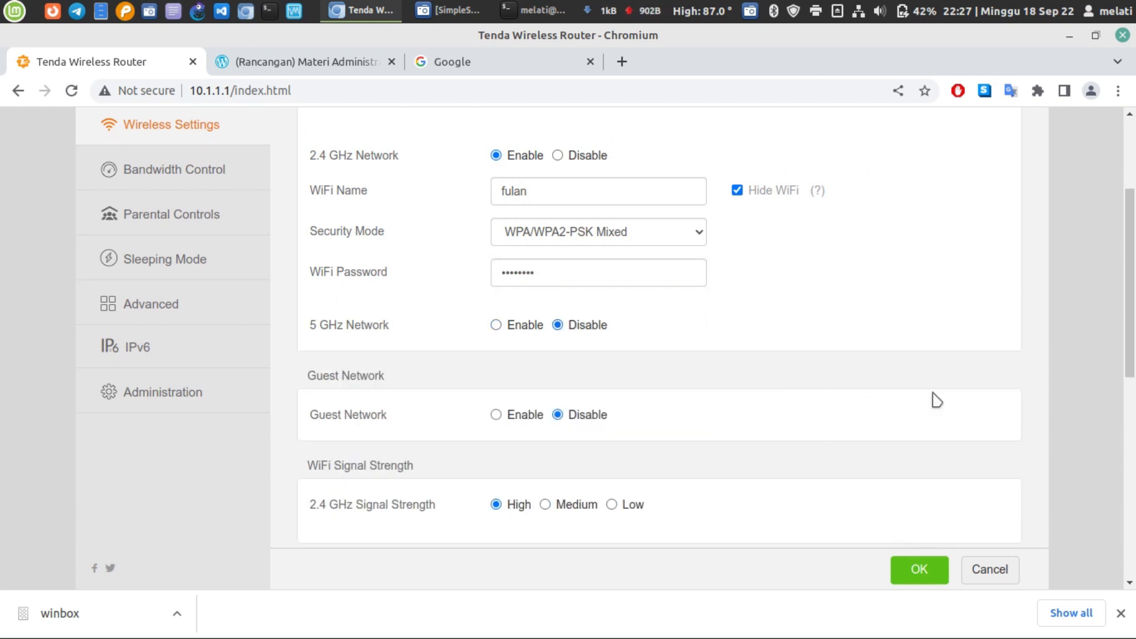
pyautogui.click(922, 574)
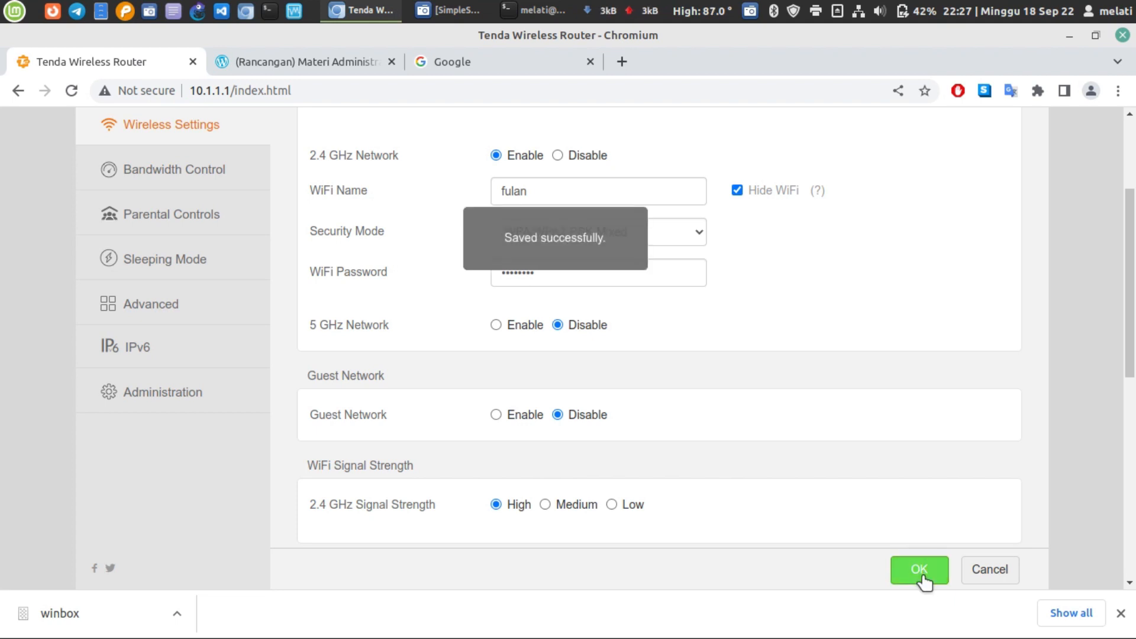
# - Turn wireless on, then open the Connect to Hidden Network form from Network Settings
pyautogui.click(858, 10)
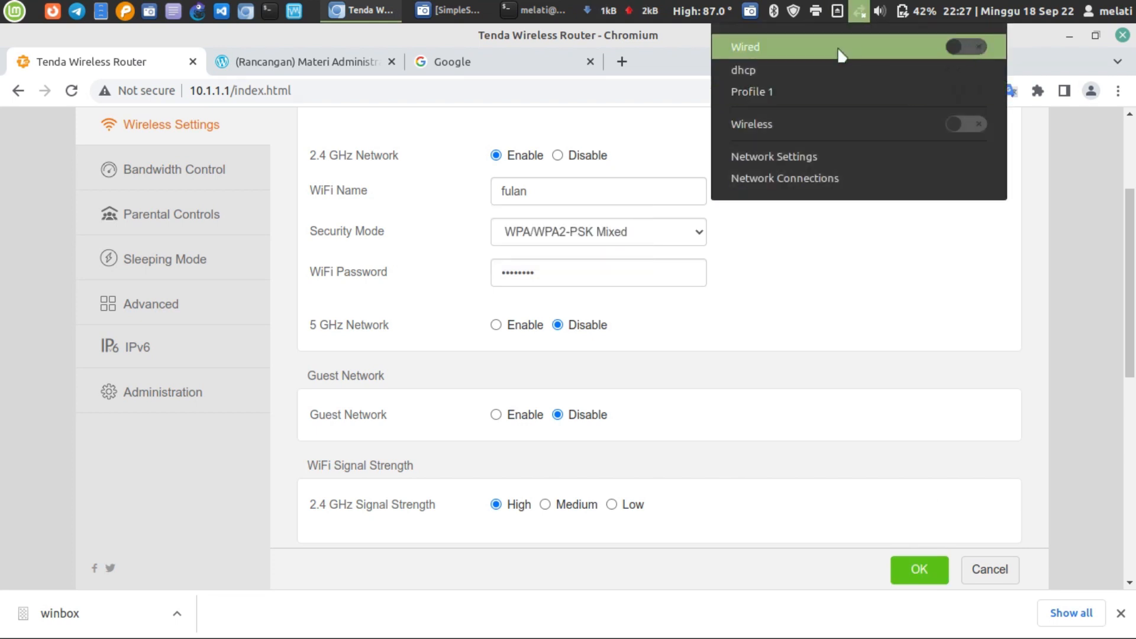
pyautogui.click(963, 124)
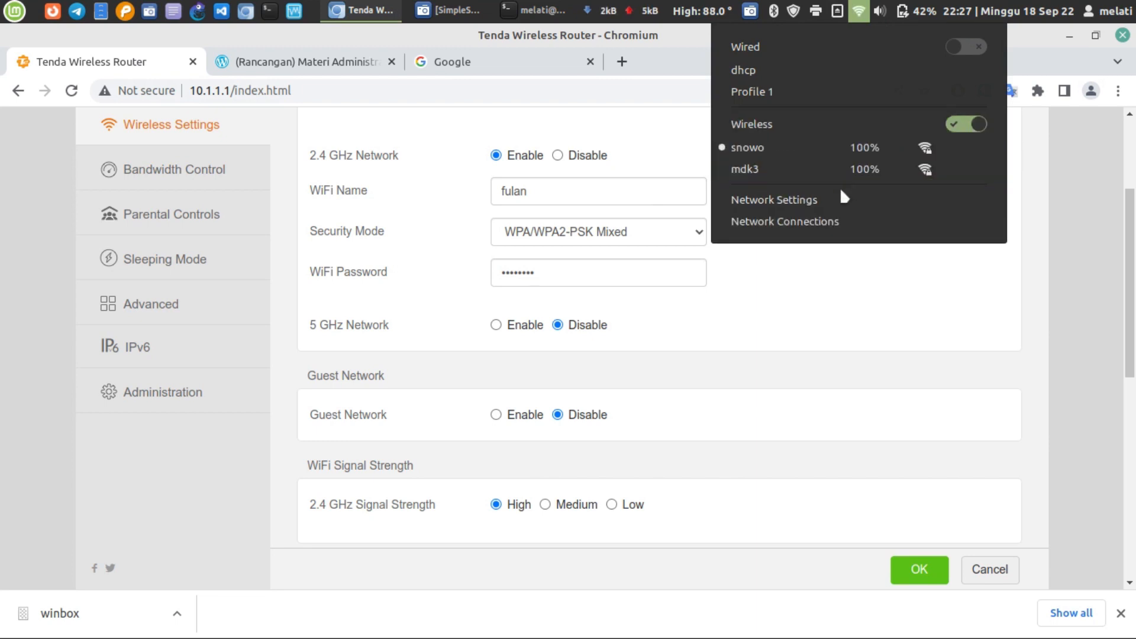
pyautogui.click(807, 200)
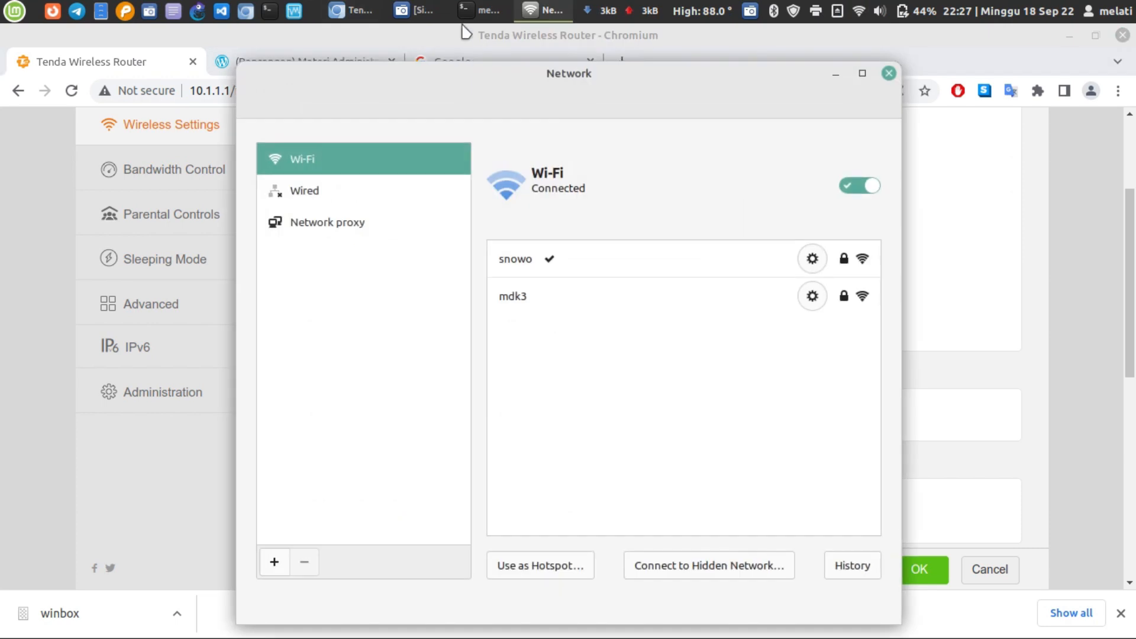
pyautogui.moveTo(584, 84); pyautogui.dragTo(573, 63)
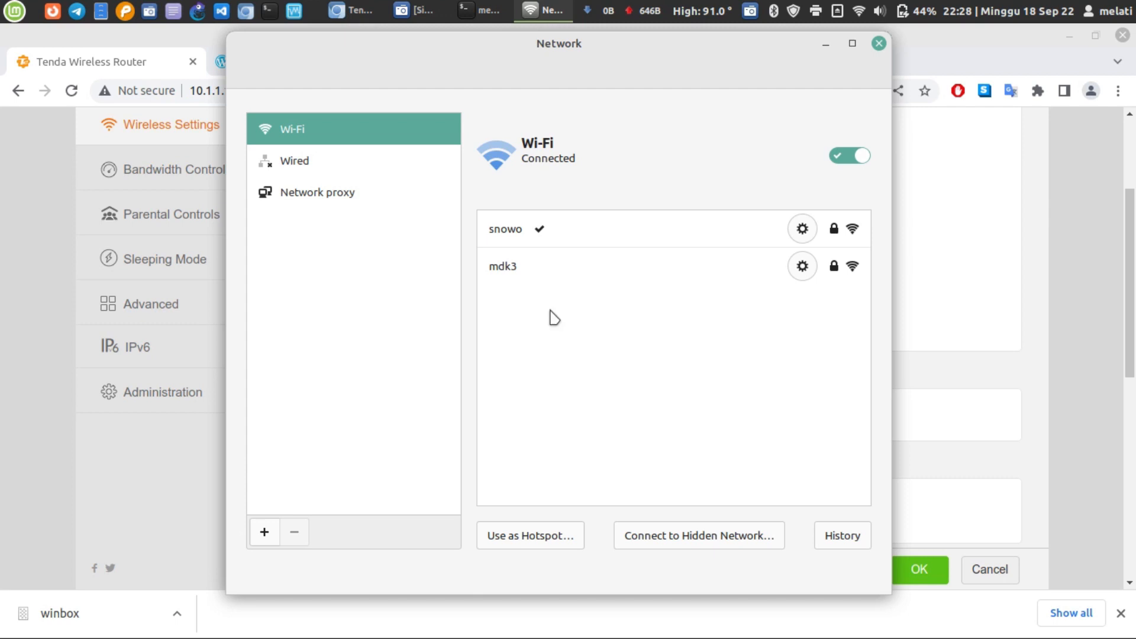
pyautogui.click(703, 541)
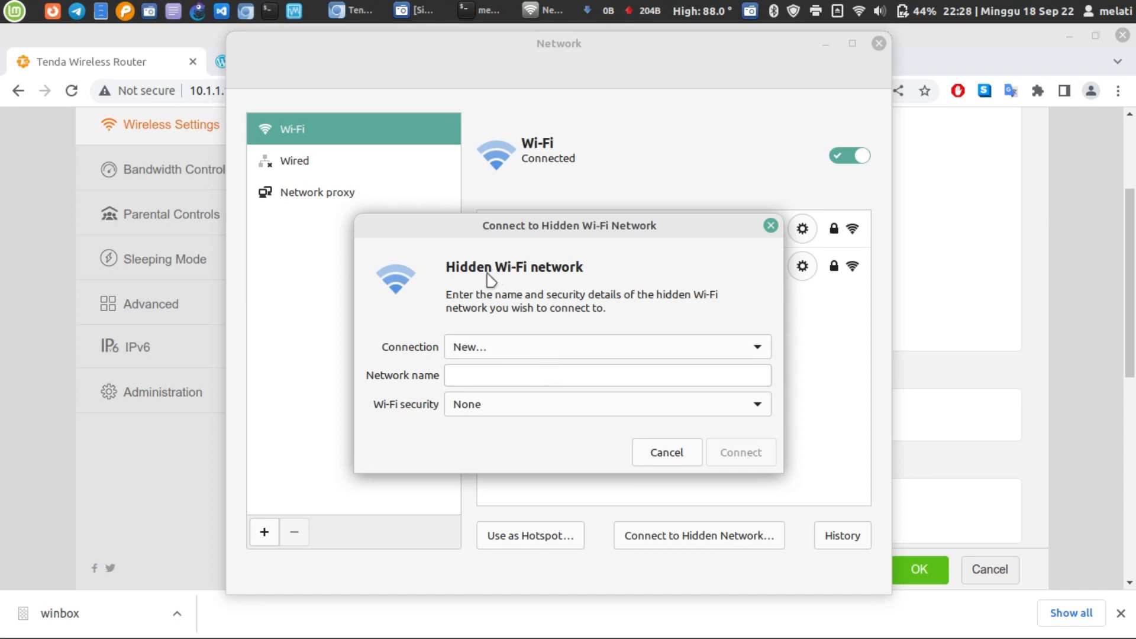
# - Reopen the hidden network form and enter 'fulan' as the network name
pyautogui.click(549, 373)
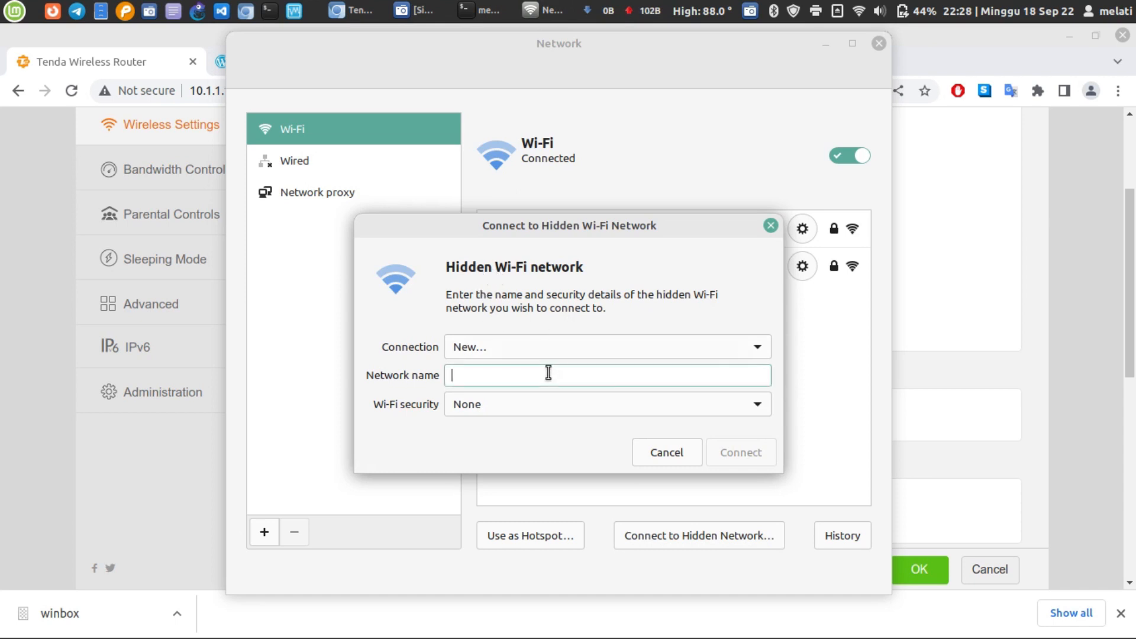
pyautogui.click(770, 225)
pyautogui.click(732, 542)
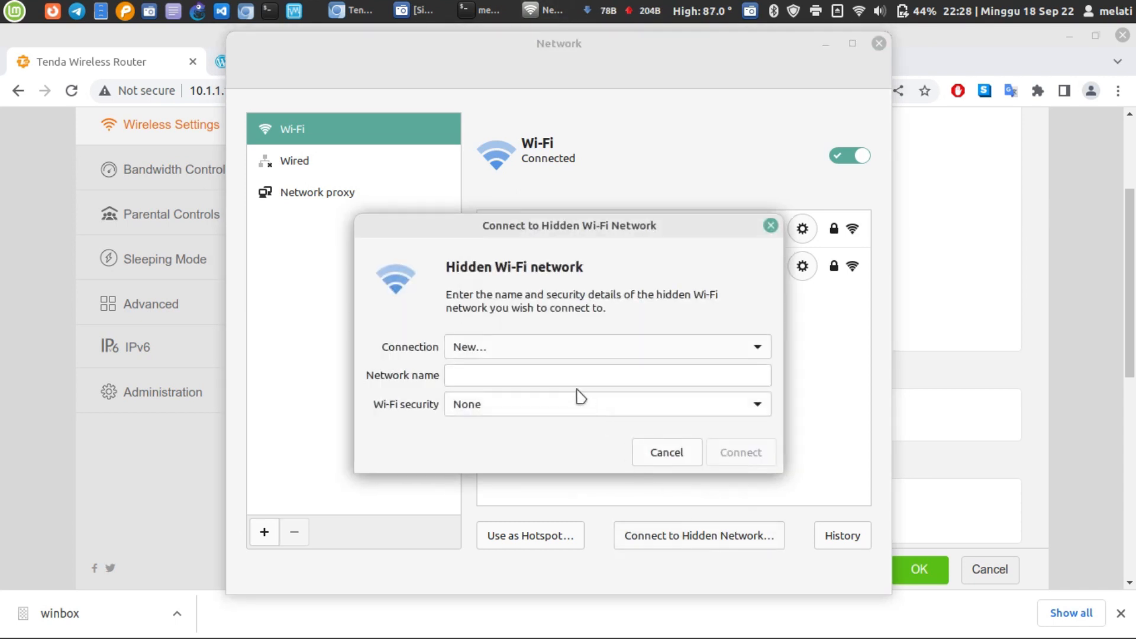
pyautogui.click(540, 374)
pyautogui.write('fulan')
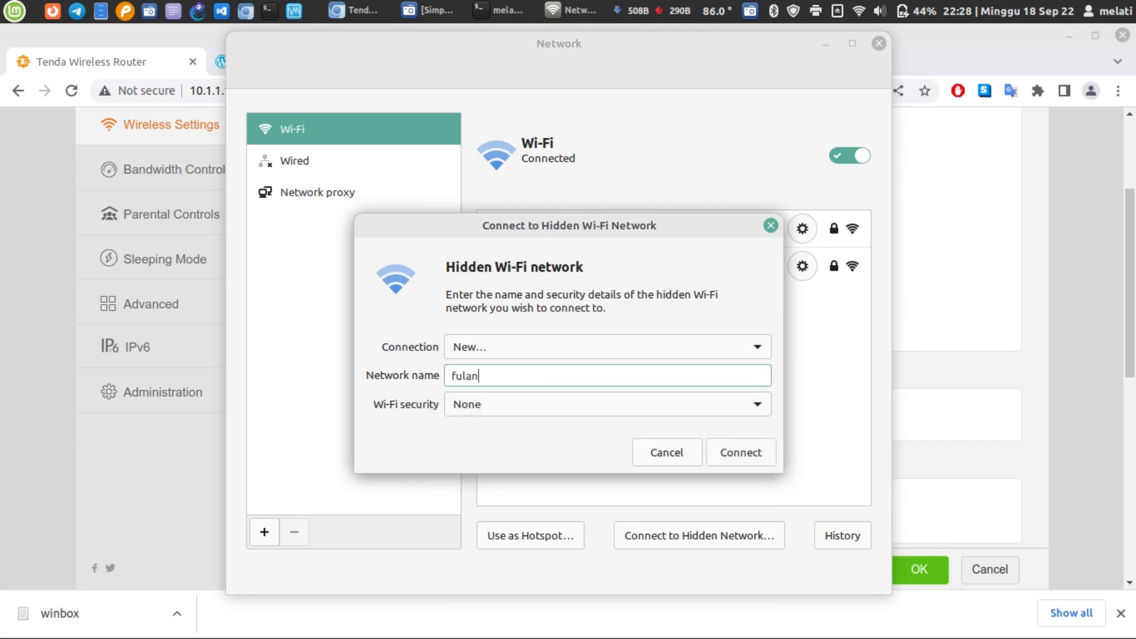
# - Choose WPA & WPA2 Personal security, enter the Wi-Fi password, and connect
pyautogui.click(497, 402)
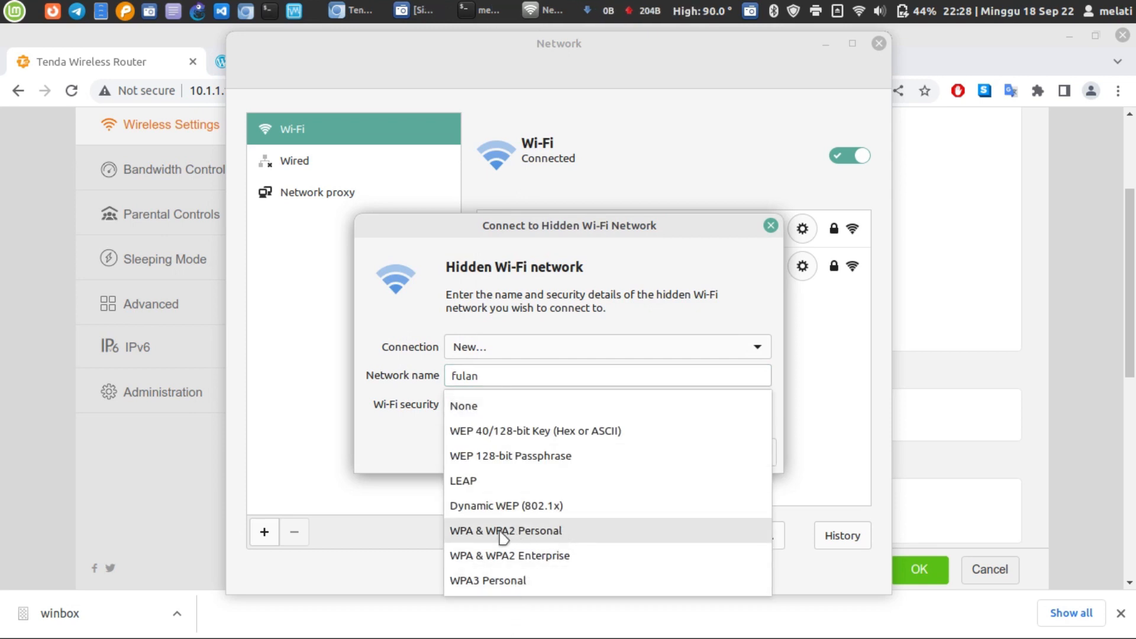
pyautogui.click(561, 532)
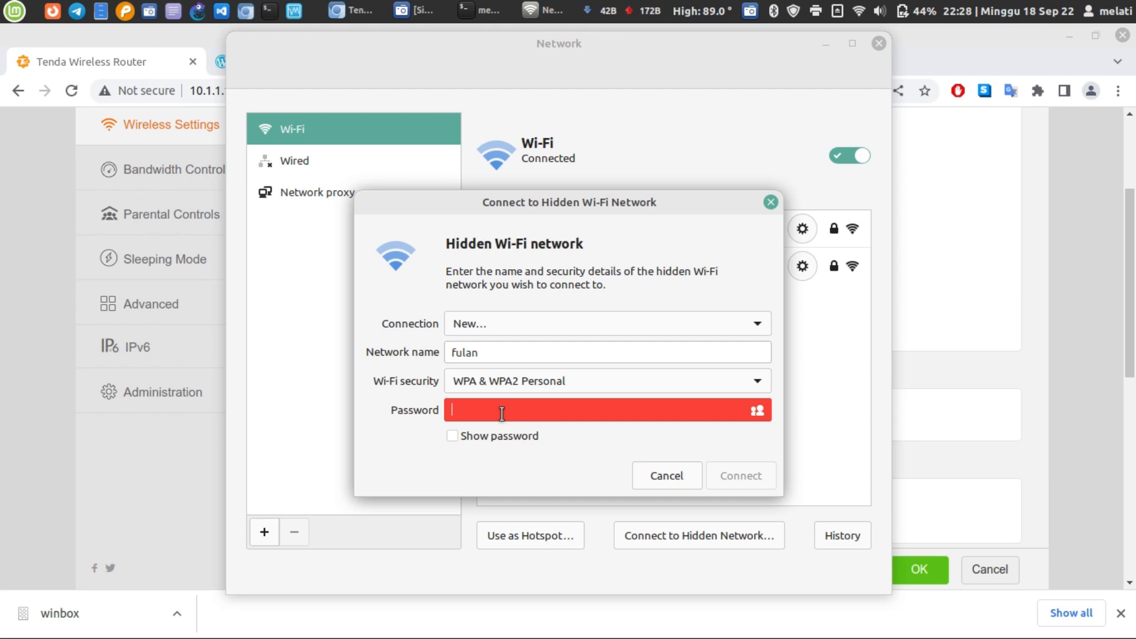
pyautogui.write('••••••••')
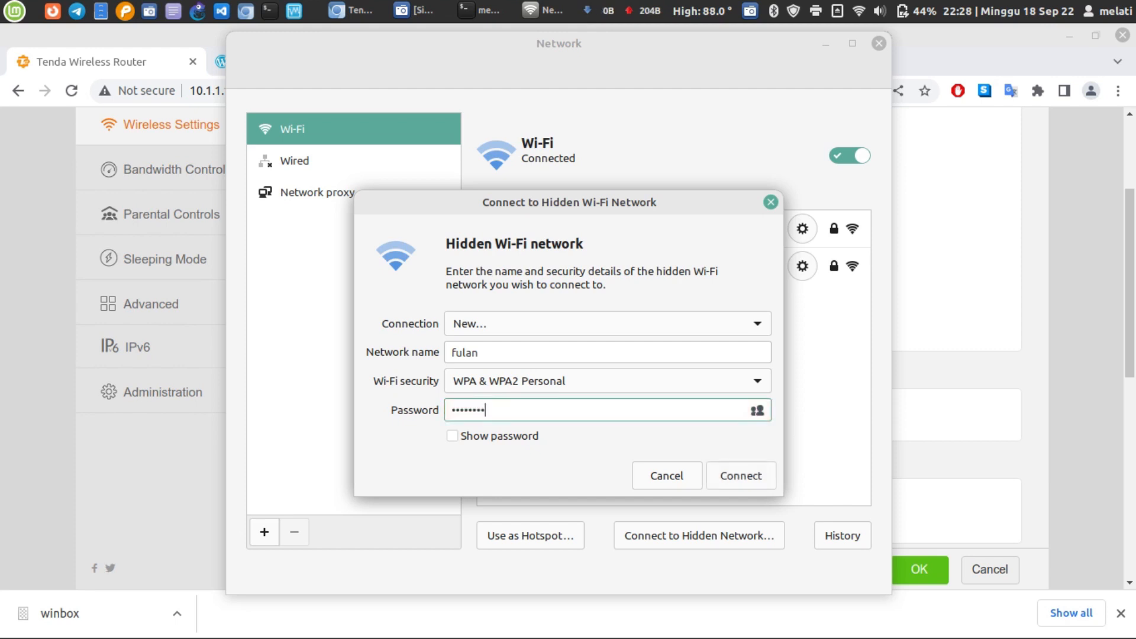
pyautogui.click(515, 438)
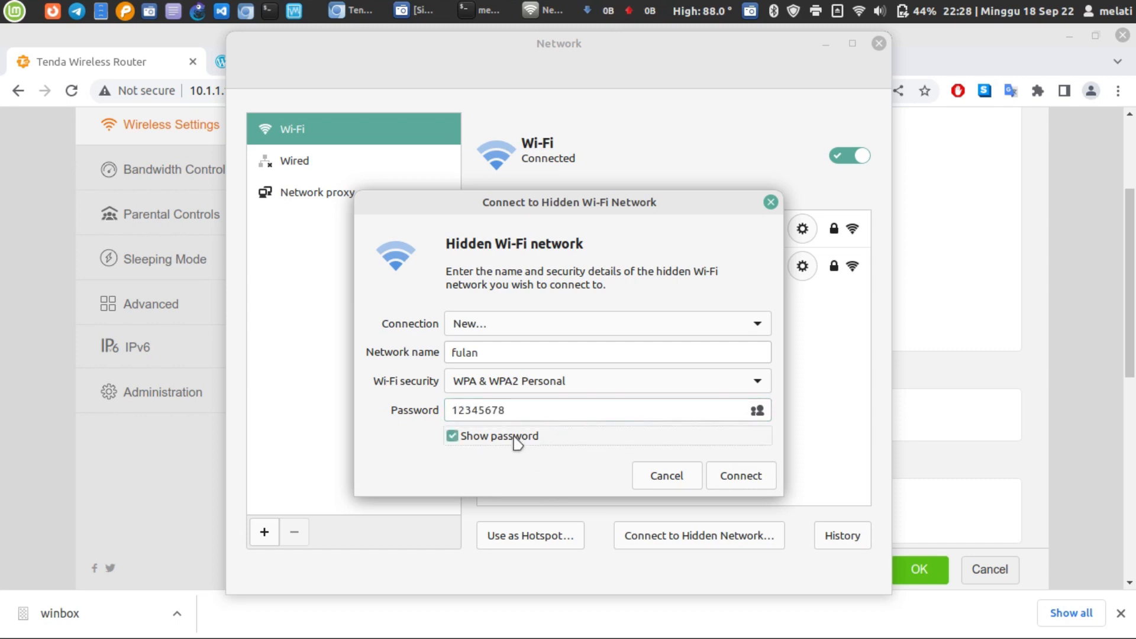
pyautogui.click(739, 477)
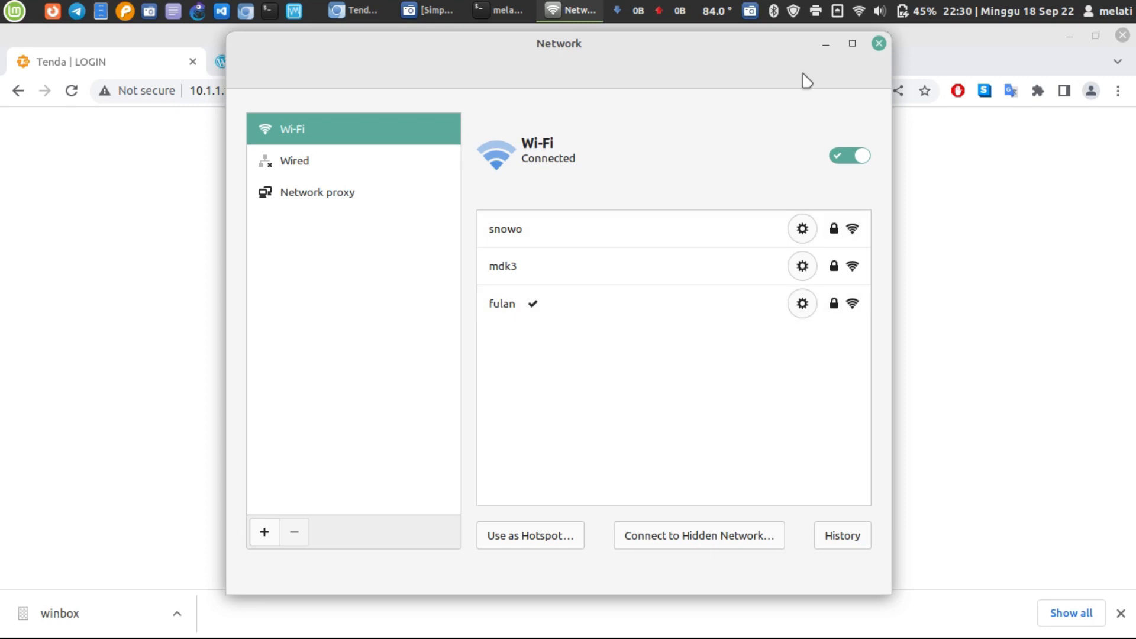
# - Minimize the Network window to reveal the Tenda login page at 10.1.1.1
pyautogui.click(825, 45)
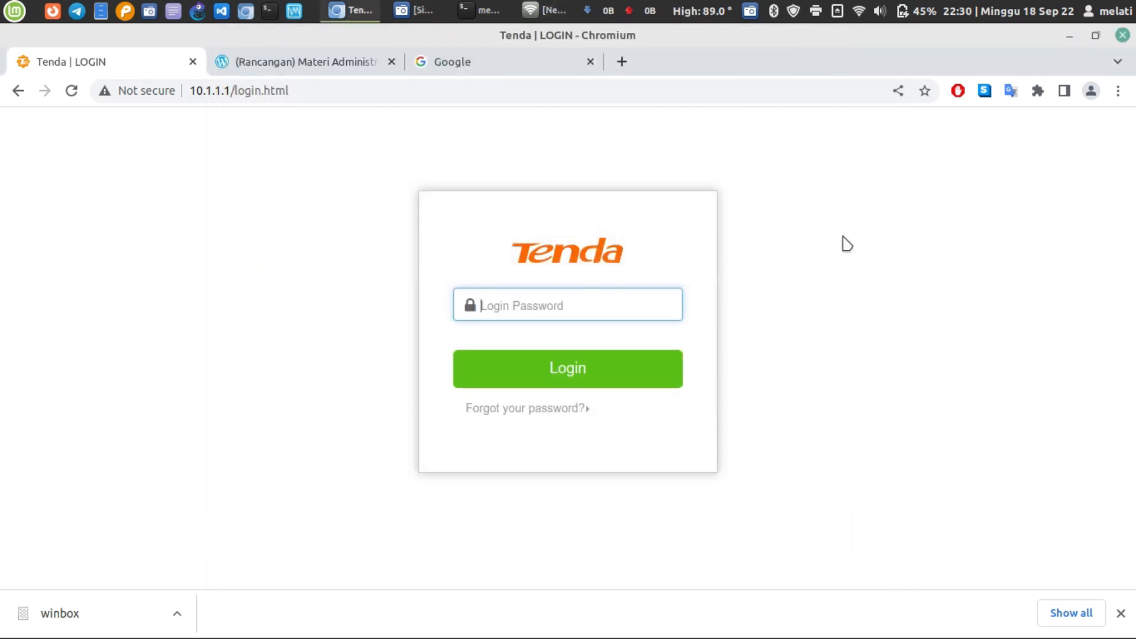